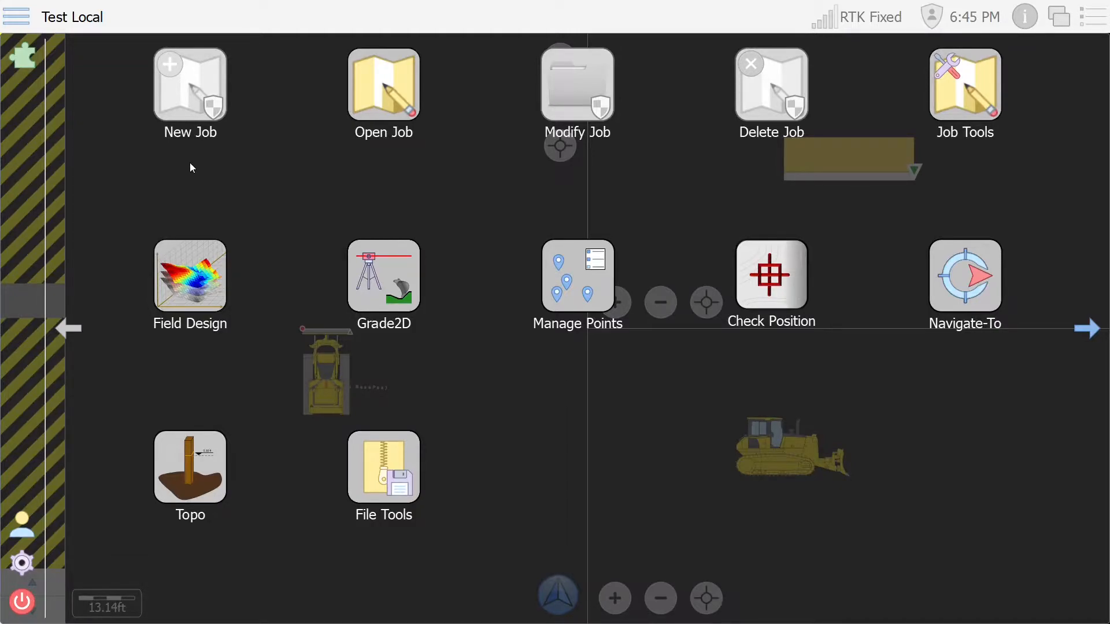
Set the New Job feature's authorization to User and bring up the job functions.
left_click(23, 570)
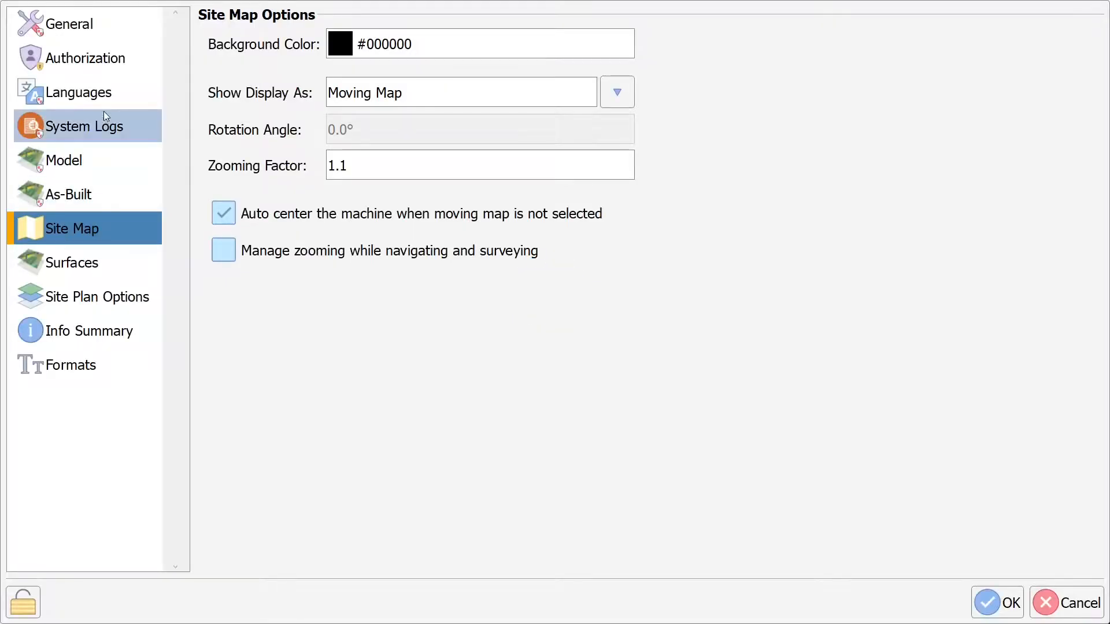
left_click(98, 62)
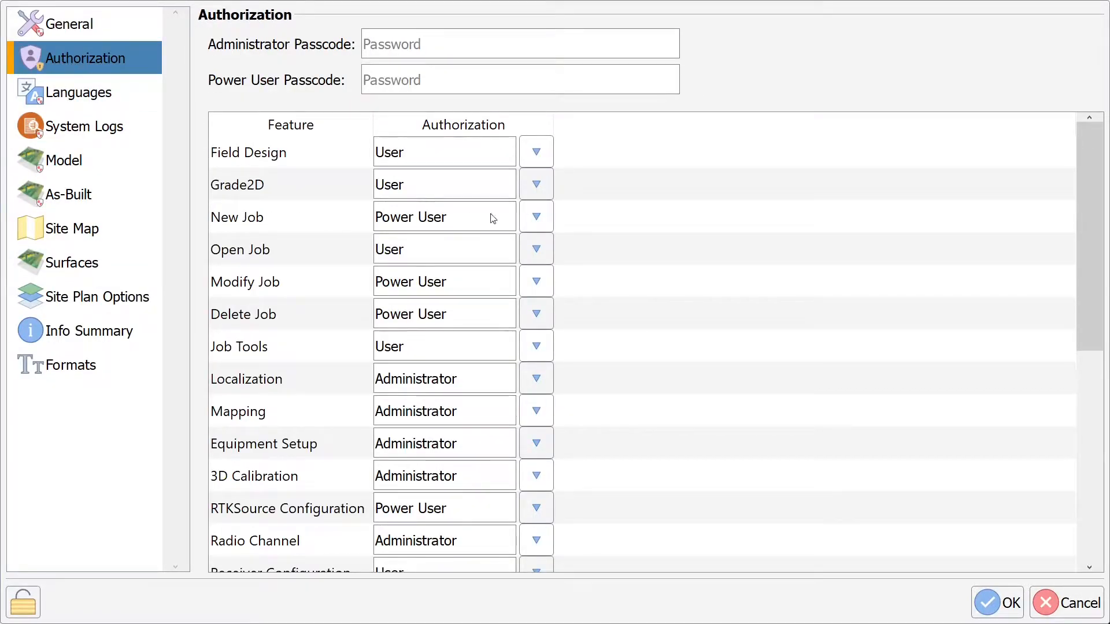
left_click(533, 216)
left_click(528, 229)
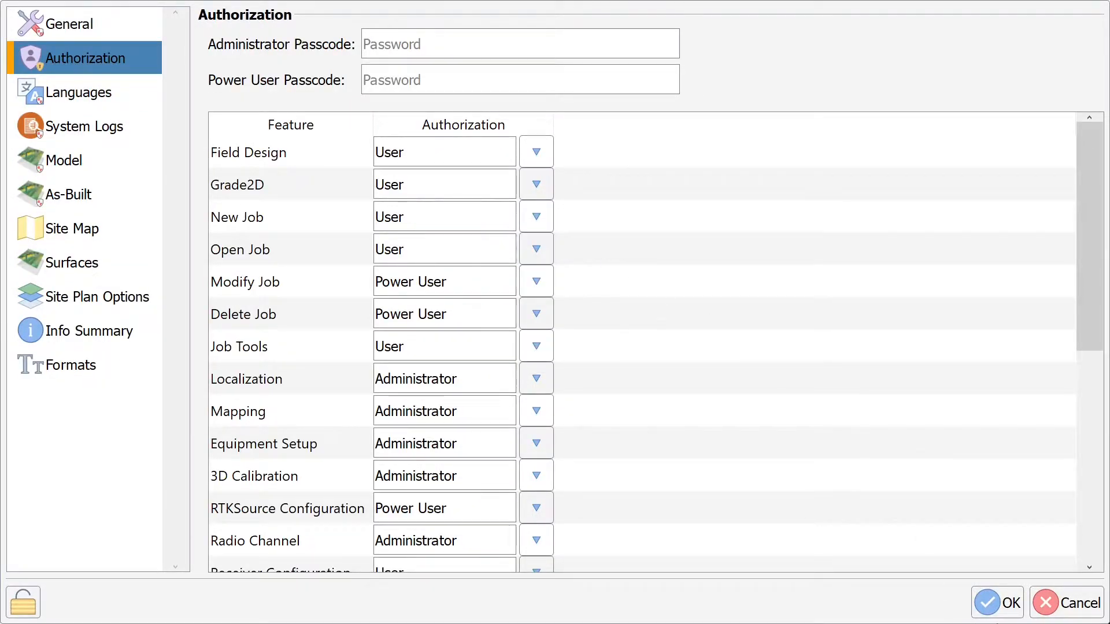
left_click(1005, 595)
left_click(16, 16)
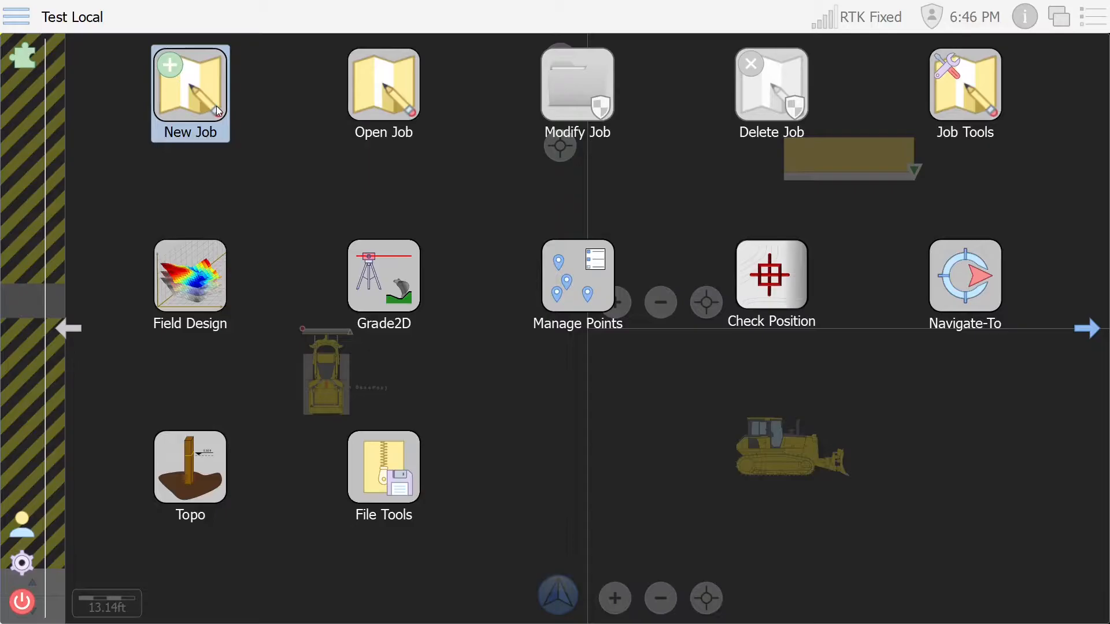
left_click(200, 110)
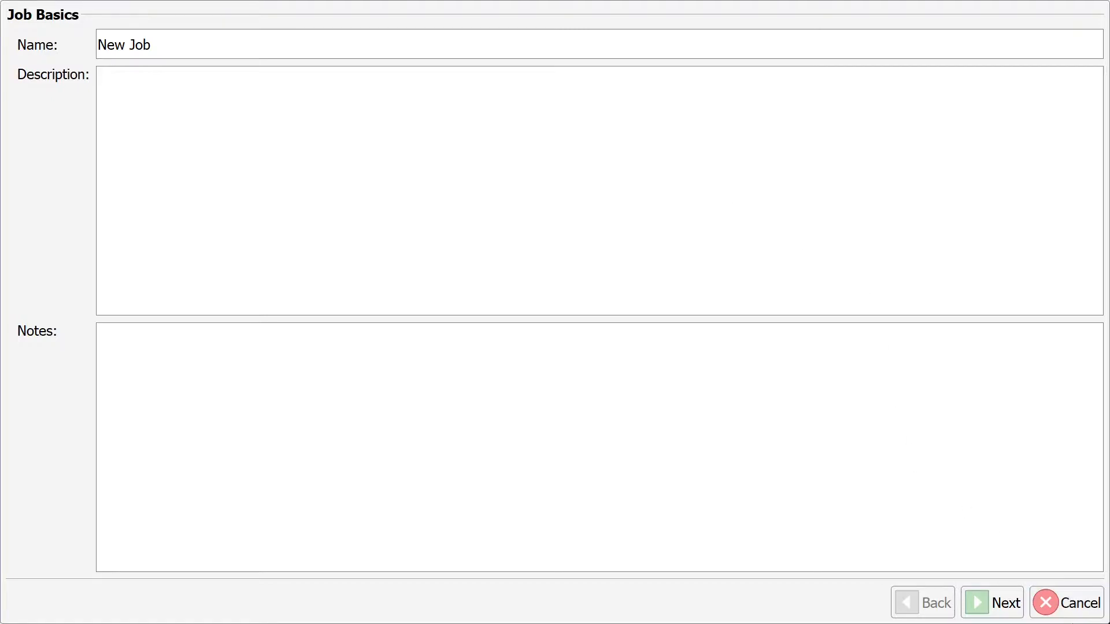
left_click(1064, 603)
left_click(387, 110)
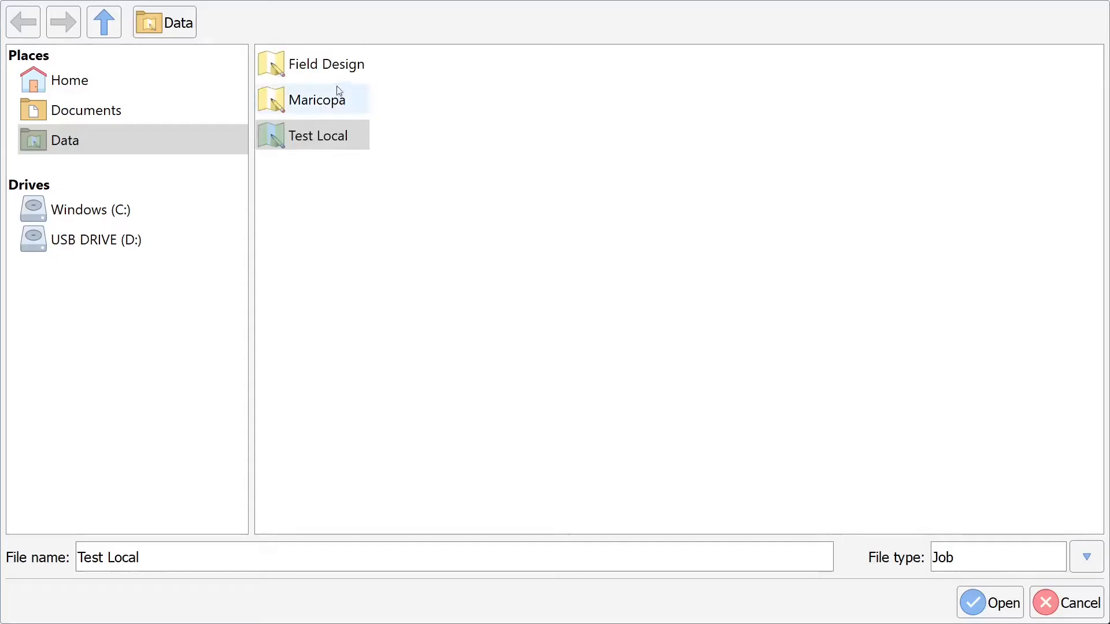
left_click(1064, 603)
Start a new job named Test Site with no description or notes and continue to its job files.
left_click(212, 133)
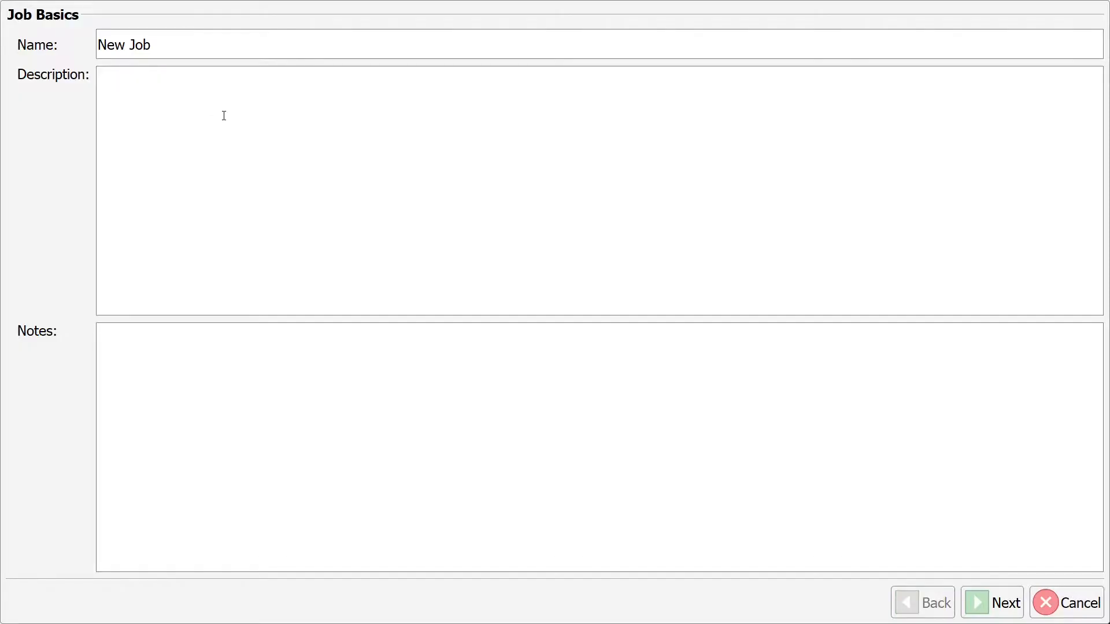
left_click(202, 46)
type("Test Site")
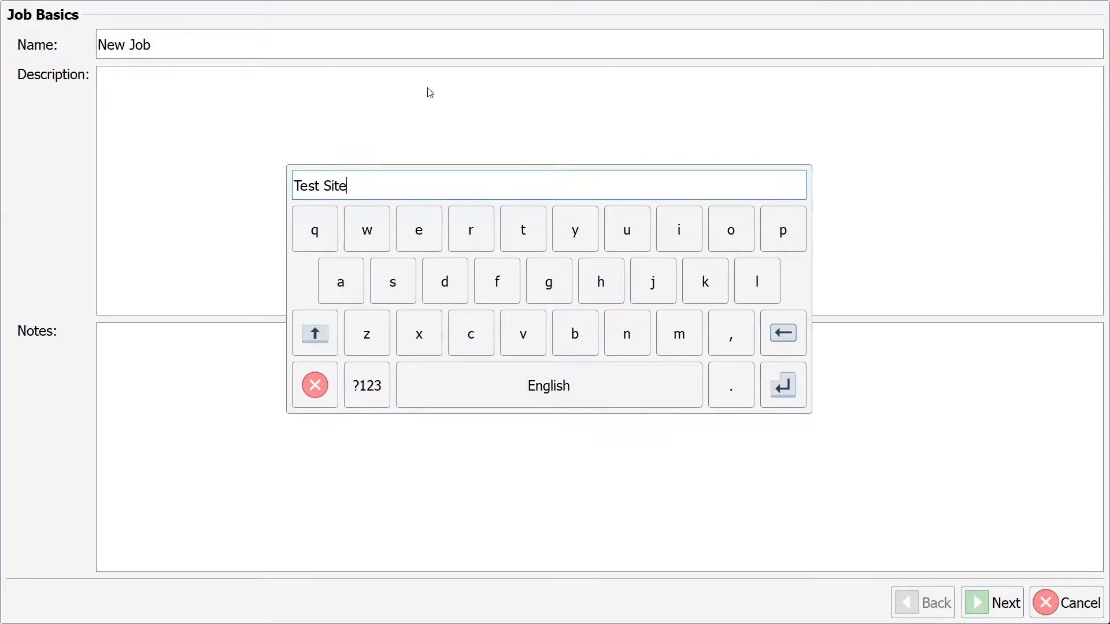
left_click(780, 393)
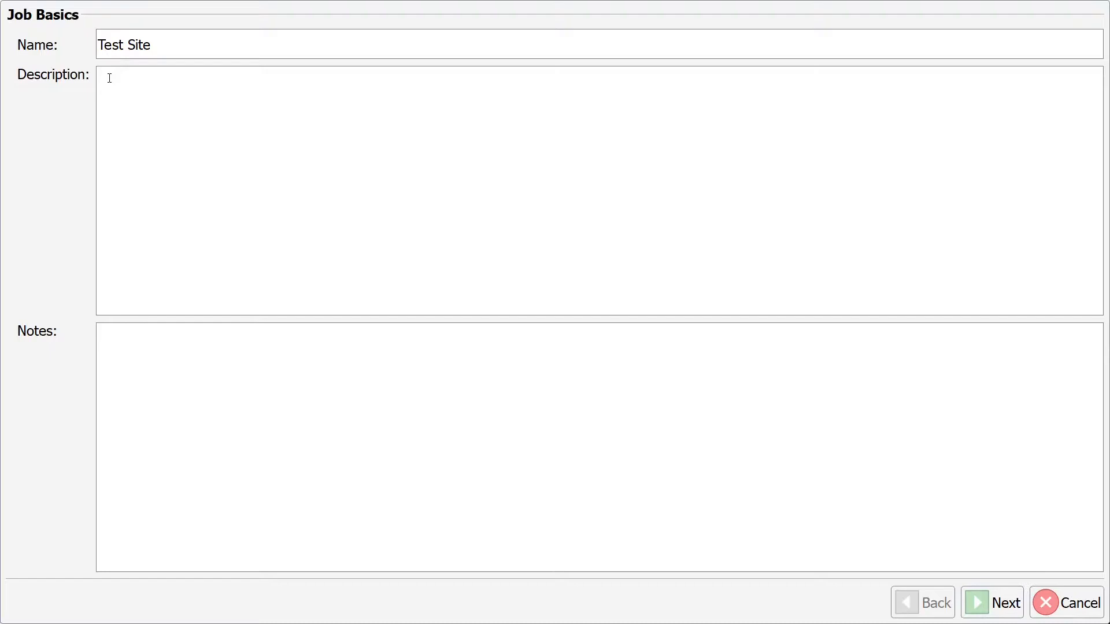
left_click(160, 104)
left_click(983, 606)
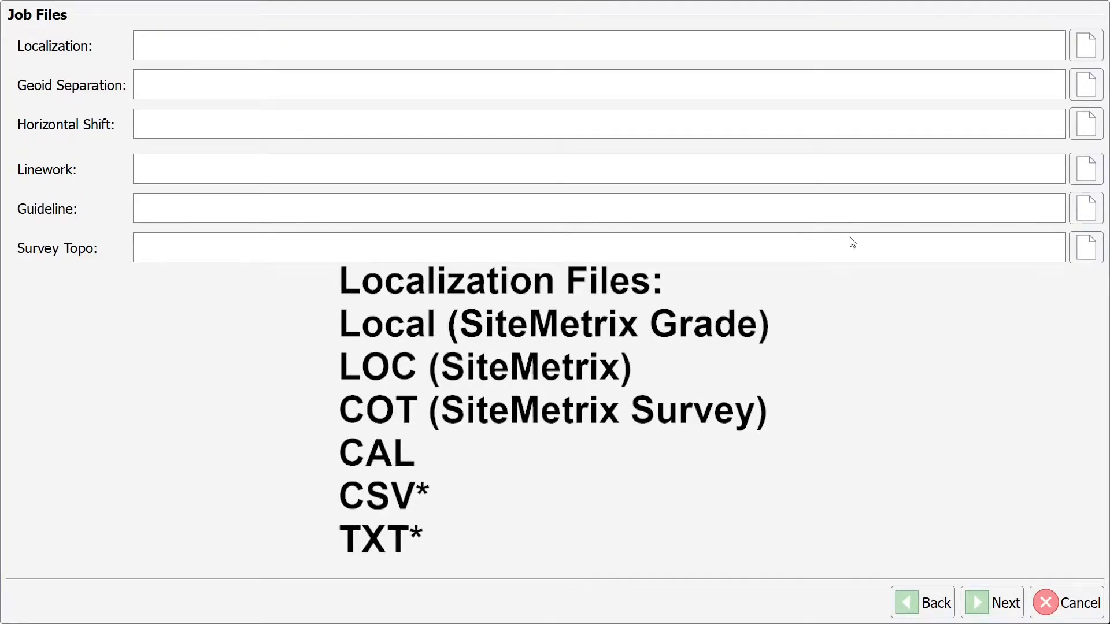
Browse the USB drive for a localization file and copy Test.cal onto that drive in File Explorer.
left_click(1082, 49)
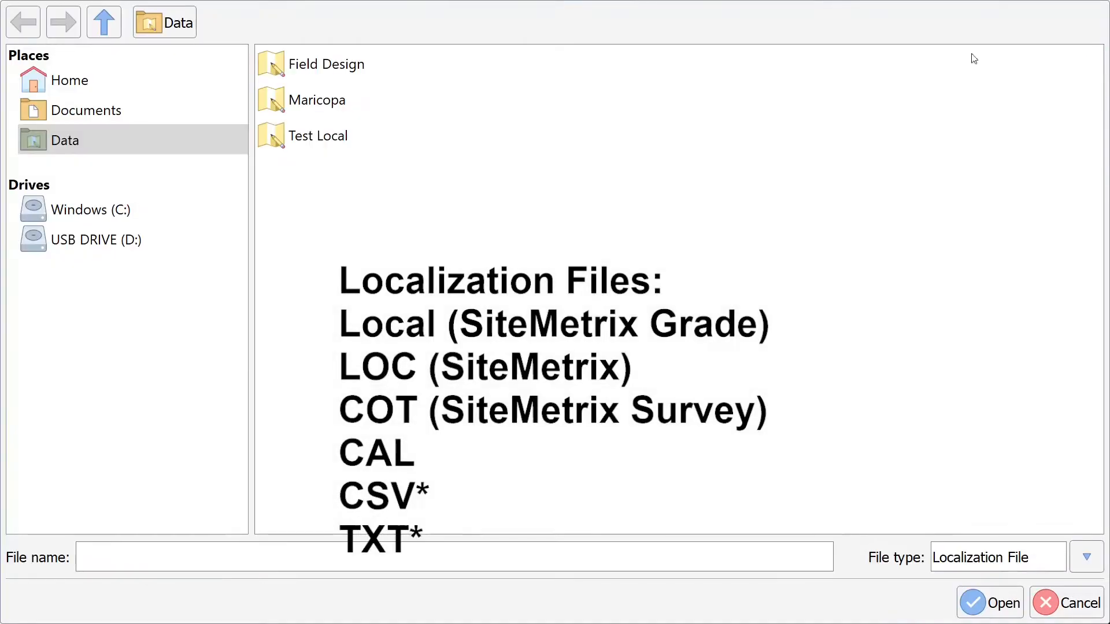
left_click(160, 250)
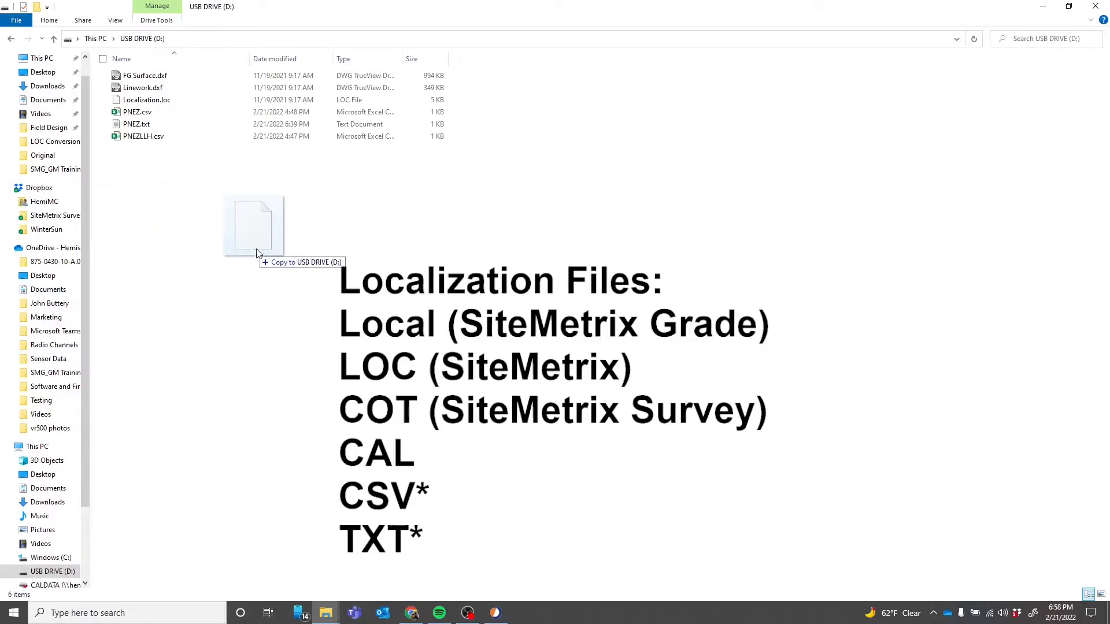
left_click_drag(257, 249, 277, 241)
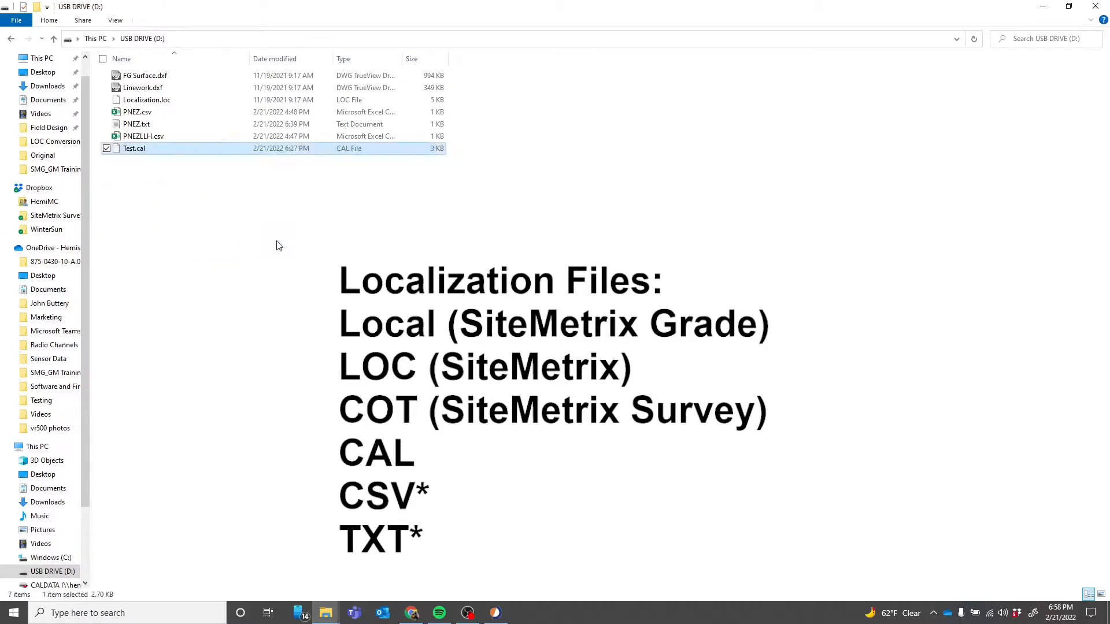
left_click(1042, 7)
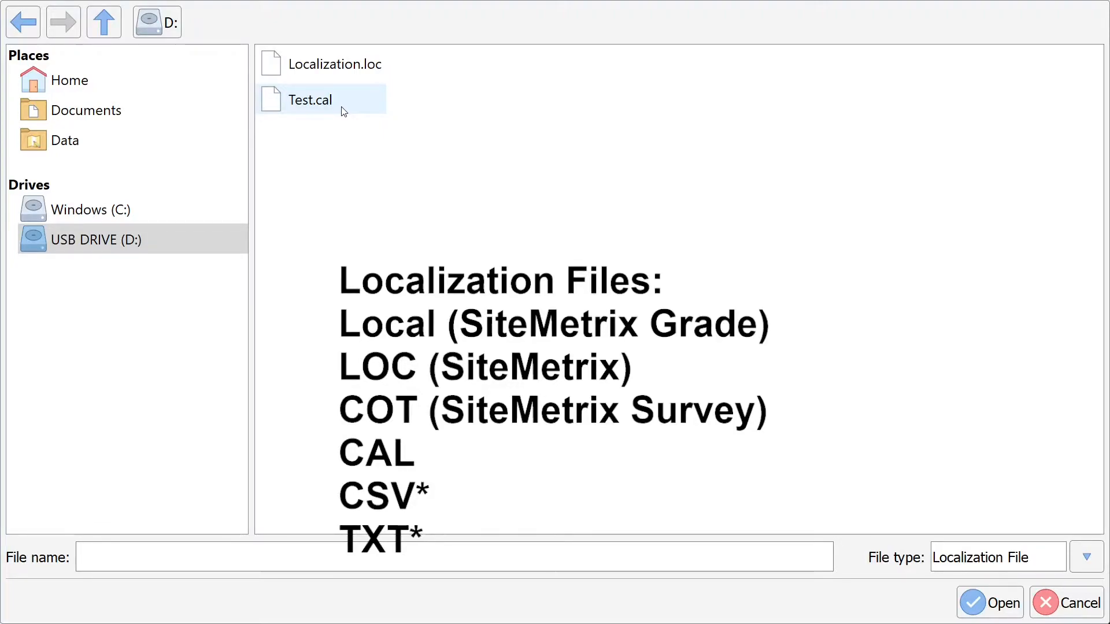
Load Localization.loc as the job's localization file and abandon the job setup at the localization point list.
left_click(357, 74)
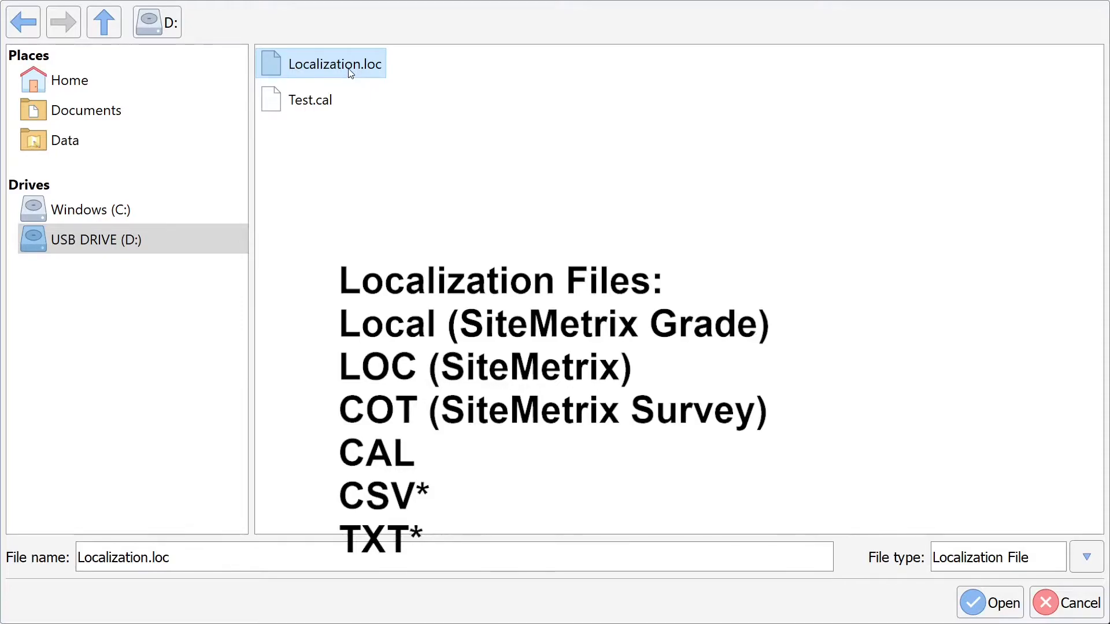
left_click(983, 616)
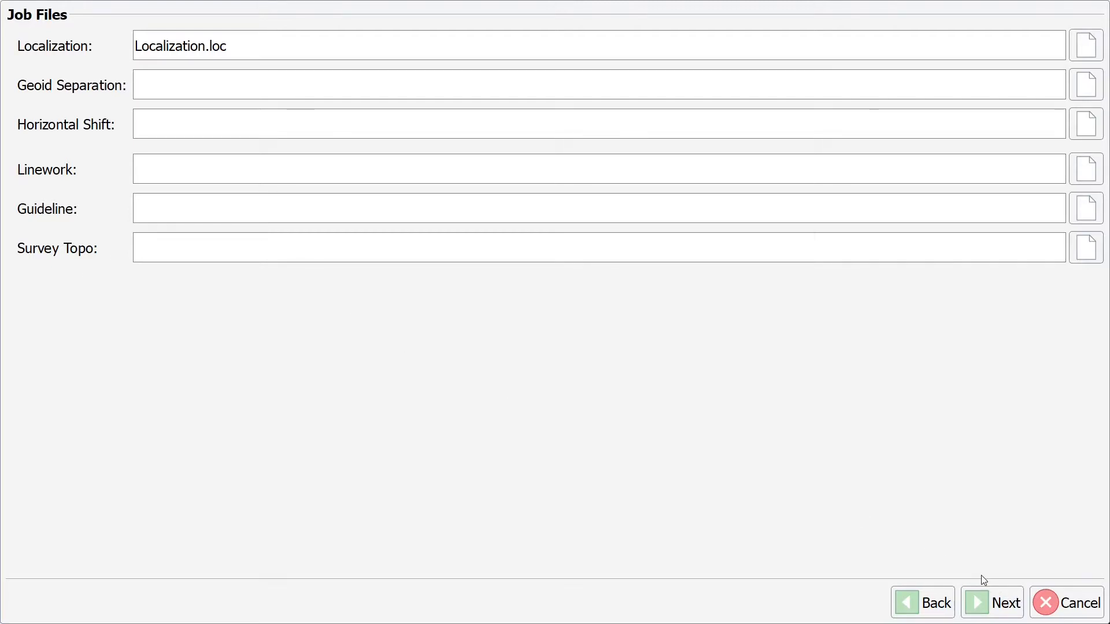
left_click(997, 608)
left_click(996, 608)
left_click(997, 608)
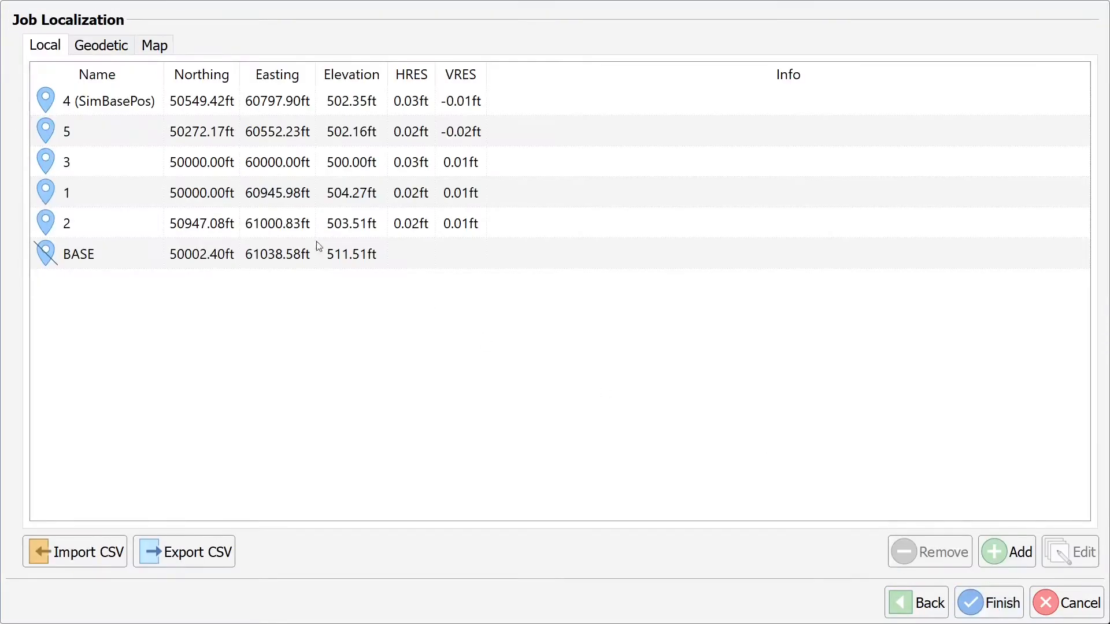
left_click(347, 106)
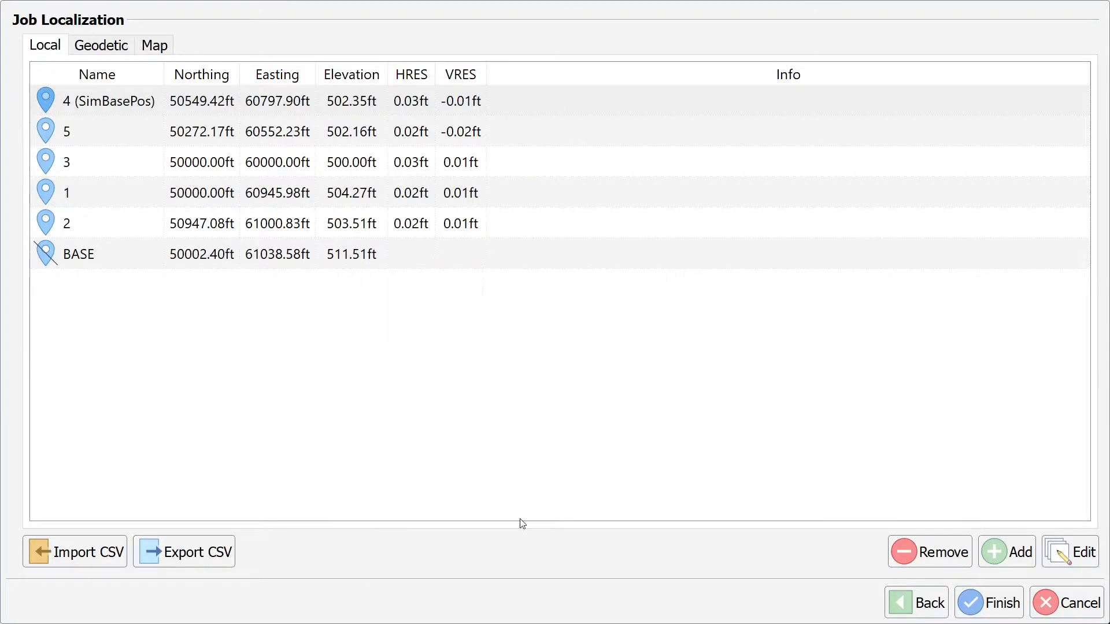
left_click(1064, 608)
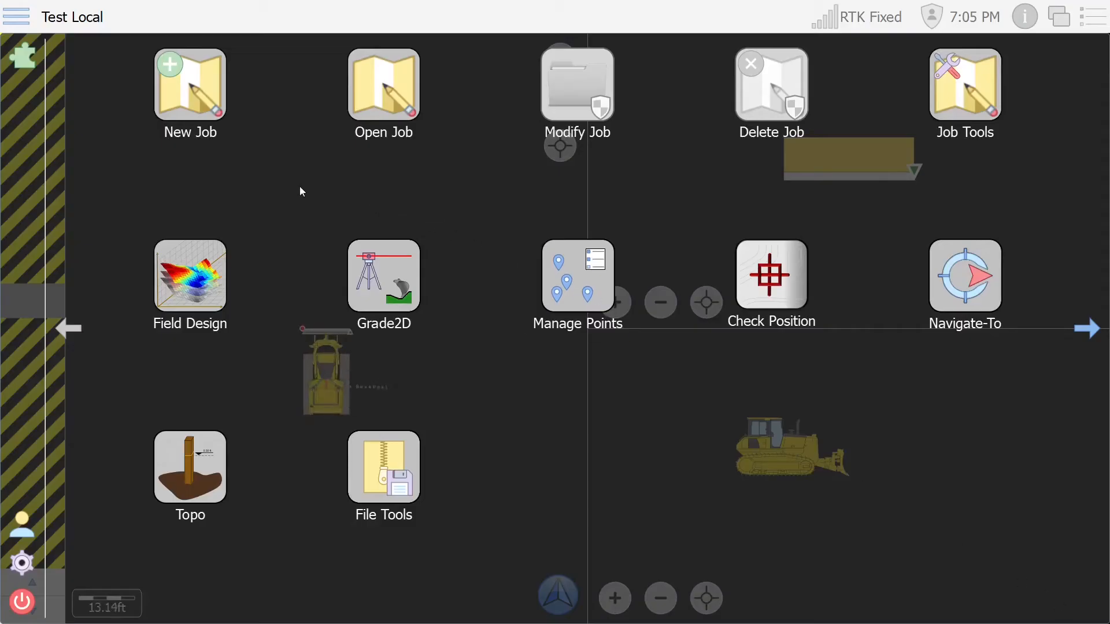
Start a new job named "test site" and advance to its localization page with no job files and default mapping.
left_click(207, 100)
left_click(174, 36)
type("test site")
key("Return")
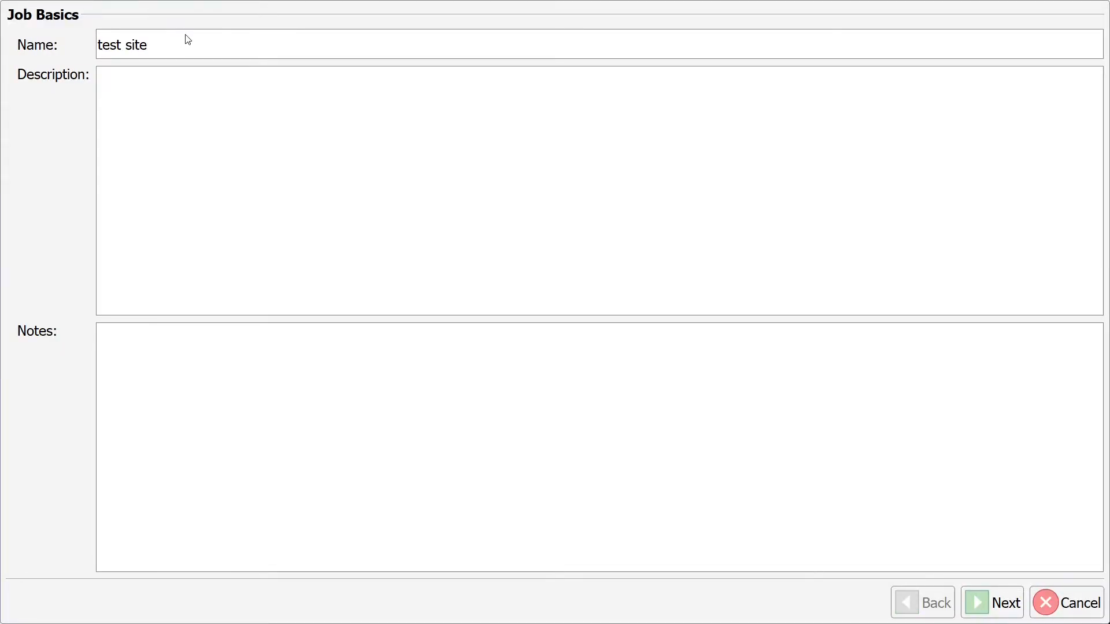
left_click(992, 603)
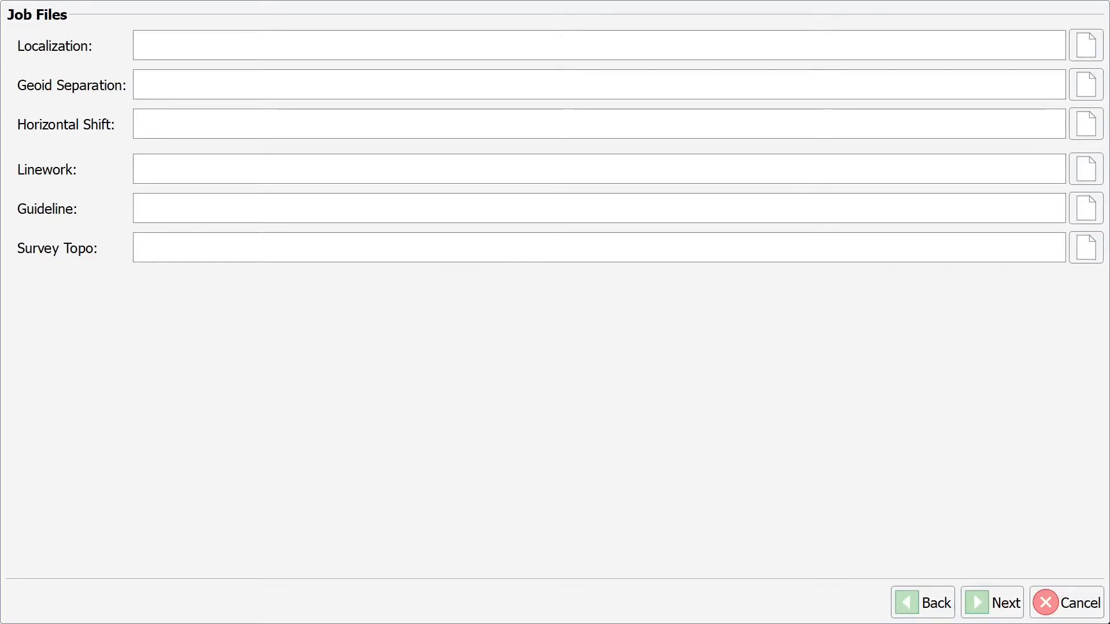
left_click(997, 605)
left_click(997, 605)
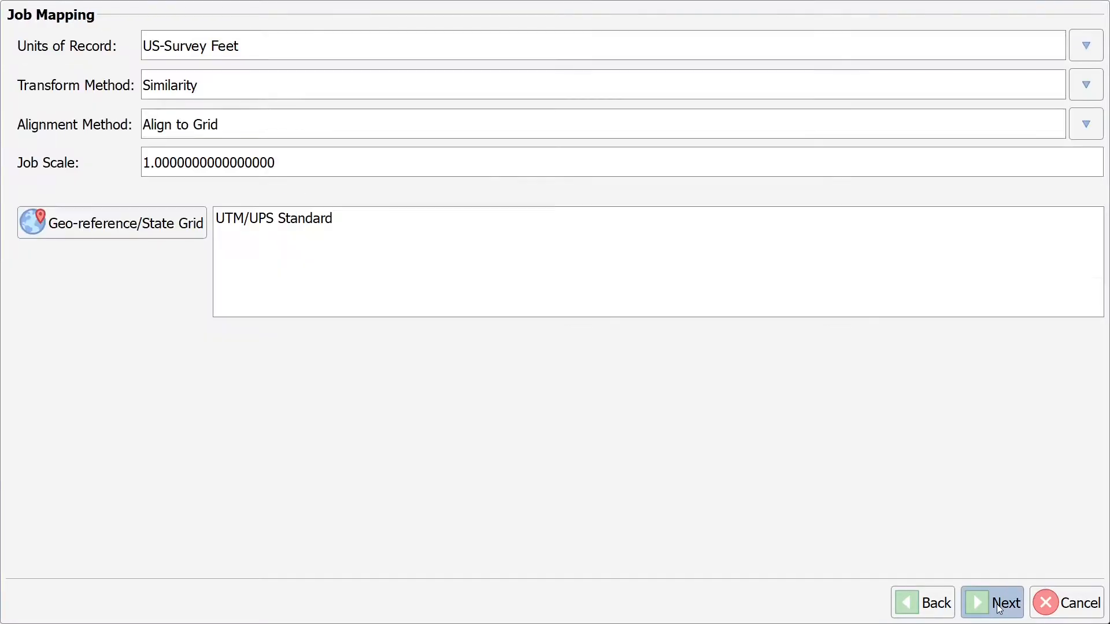
left_click(996, 604)
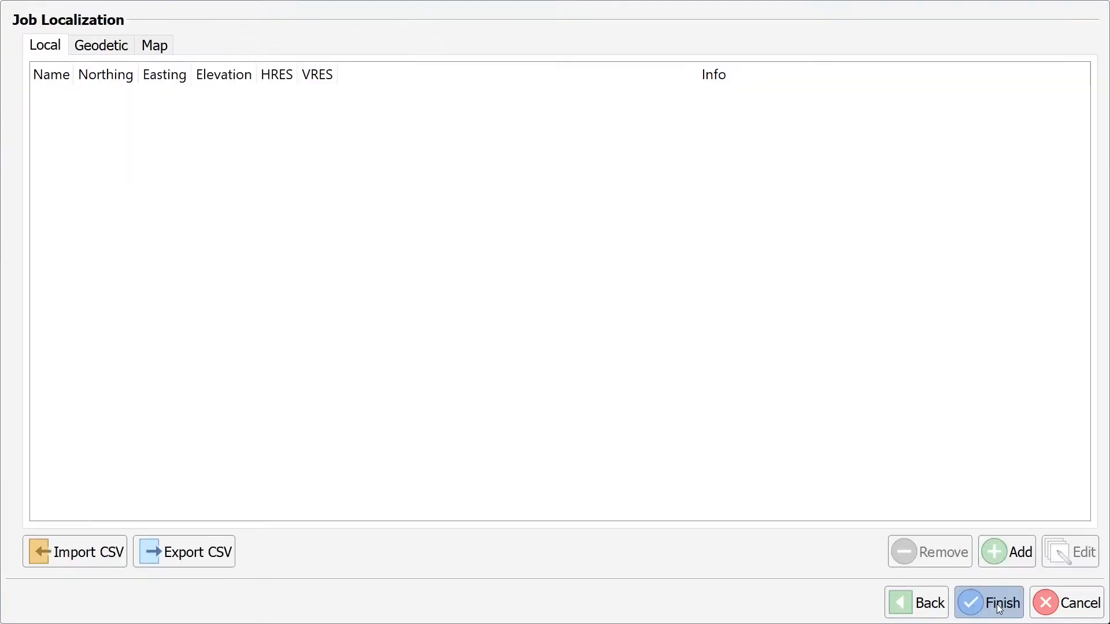
Choose PNEZLLH.csv on the USB drive as the source file for importing localization points.
left_click(76, 550)
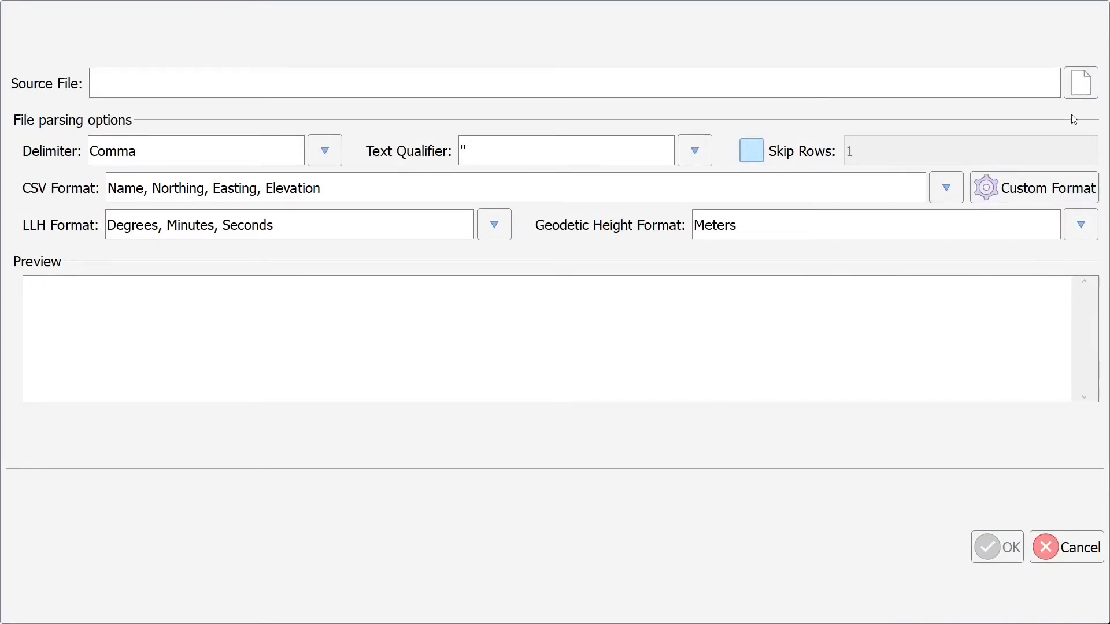
left_click(1081, 85)
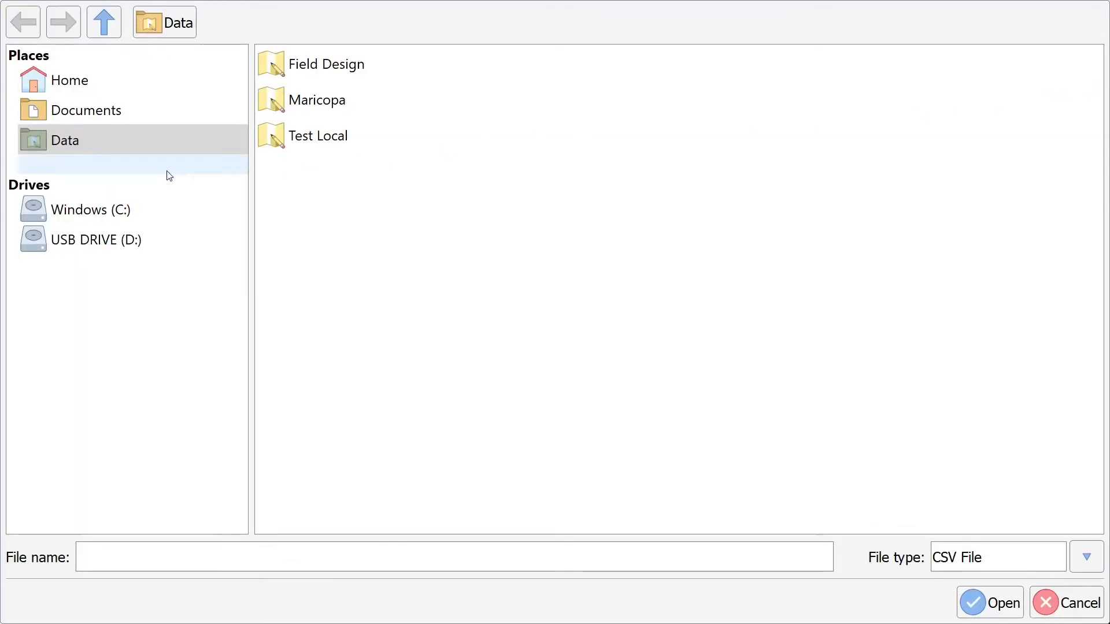
left_click(120, 242)
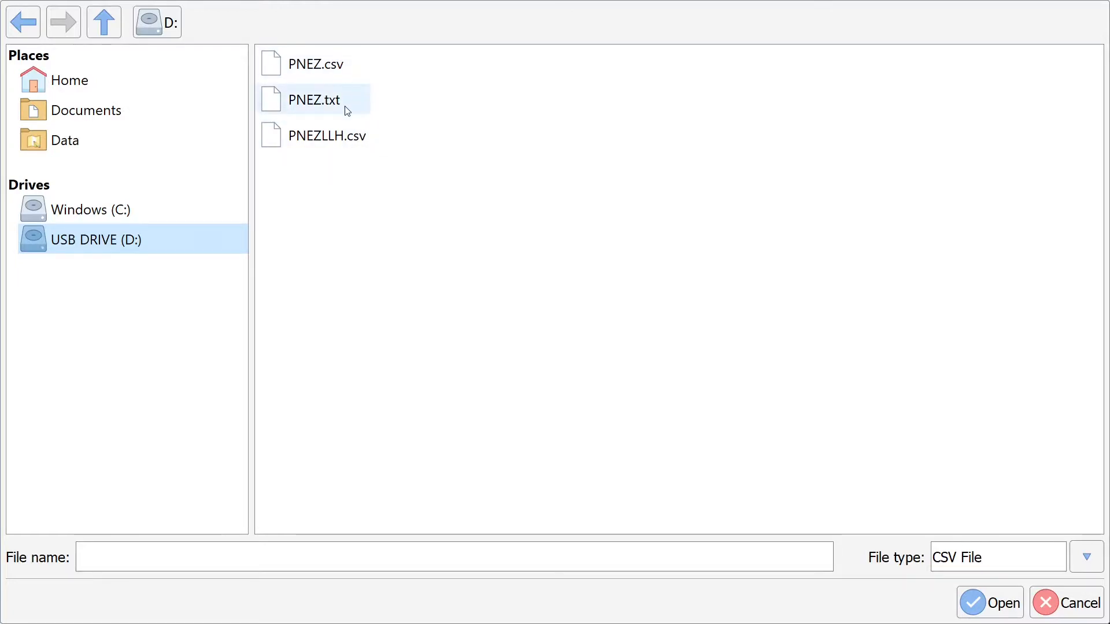
left_click(336, 144)
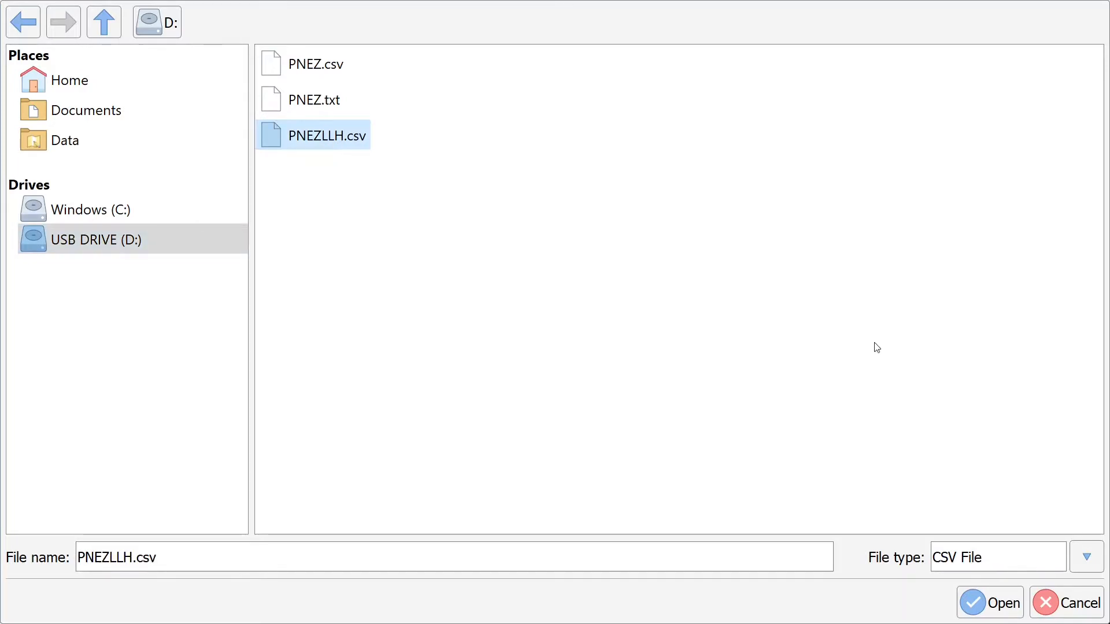
left_click(990, 603)
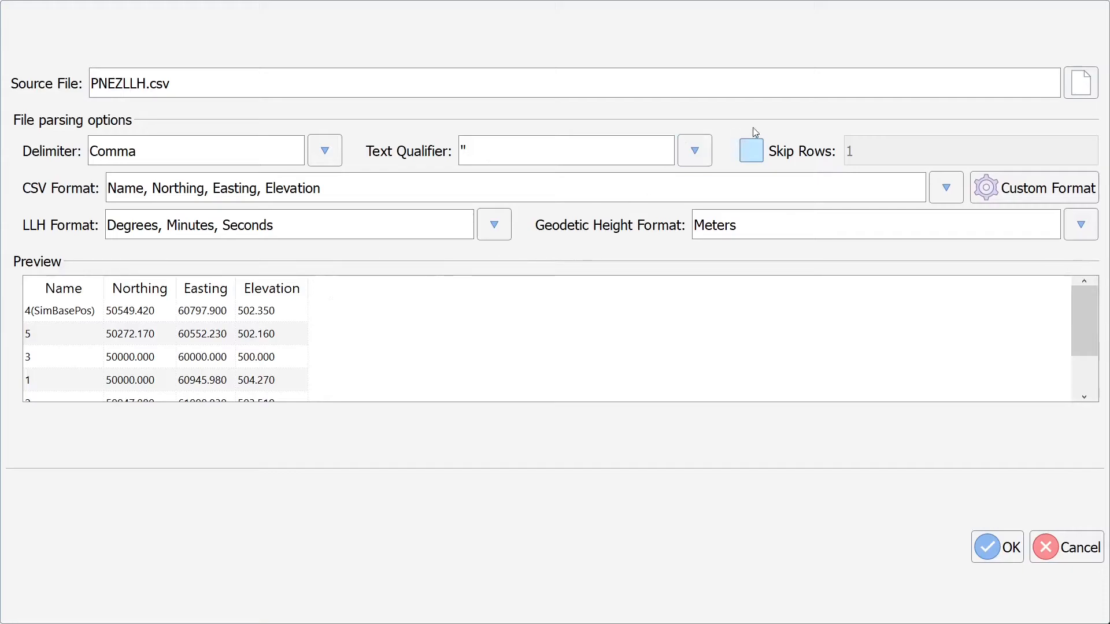
Import the points in the Name, Northing, Easting, Elevation, Latitude, Longitude, Height format, keeping geodetic heights in Meters.
left_click(939, 183)
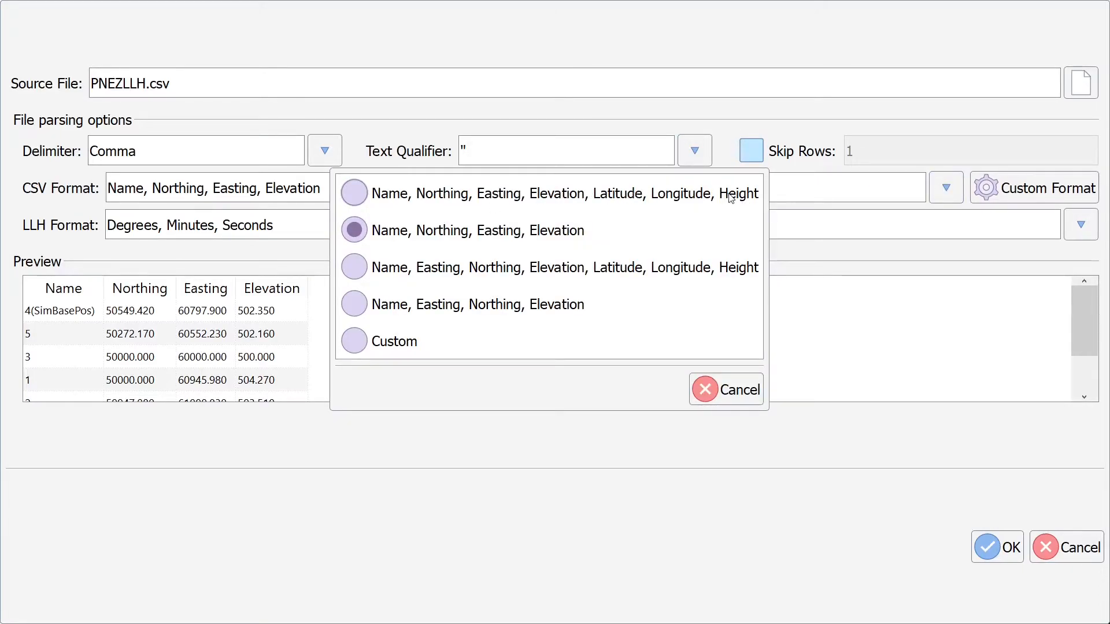
left_click(356, 193)
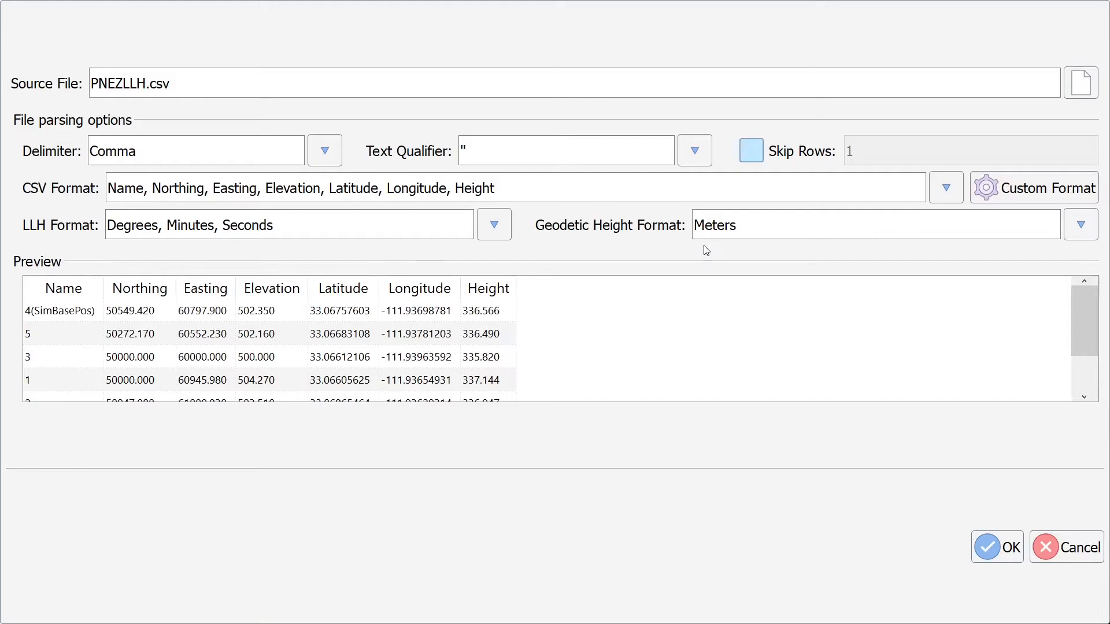
left_click(1079, 227)
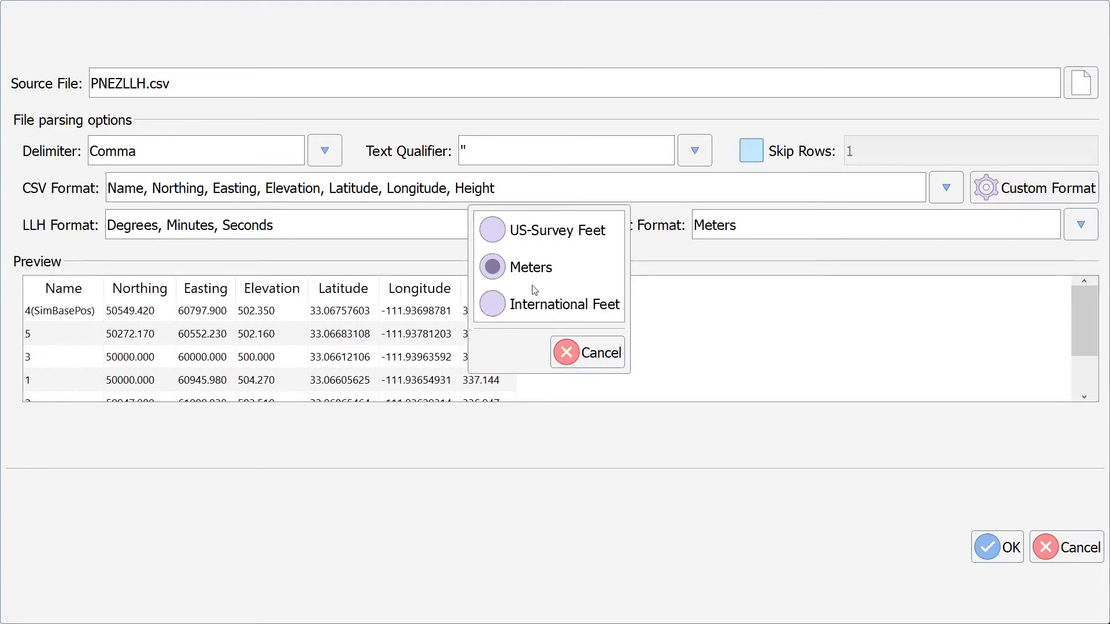
left_click(598, 352)
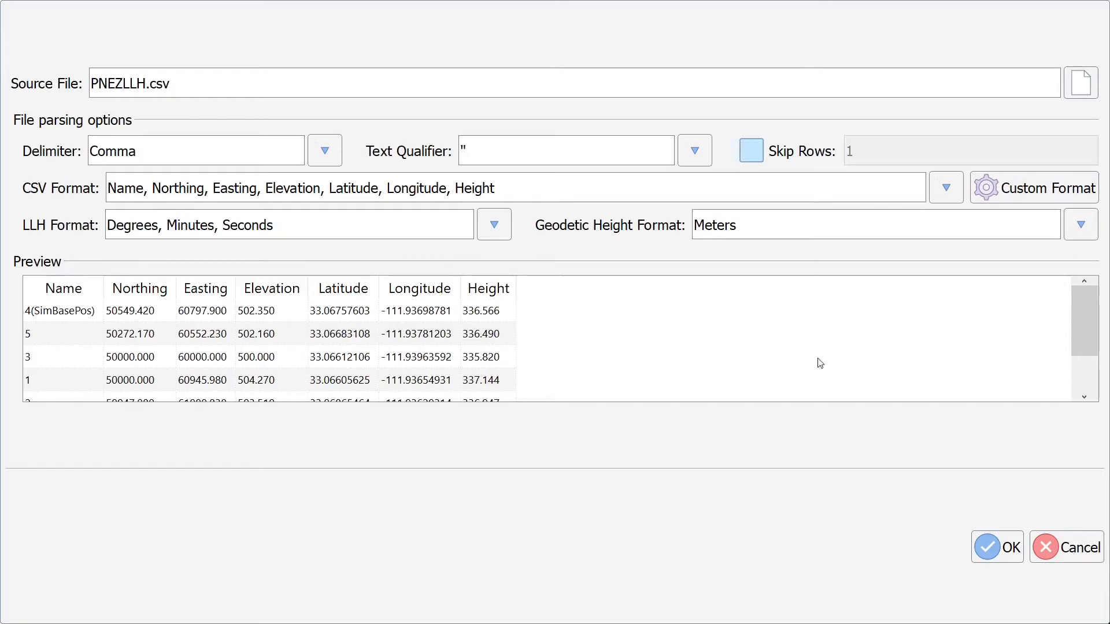
left_click(989, 553)
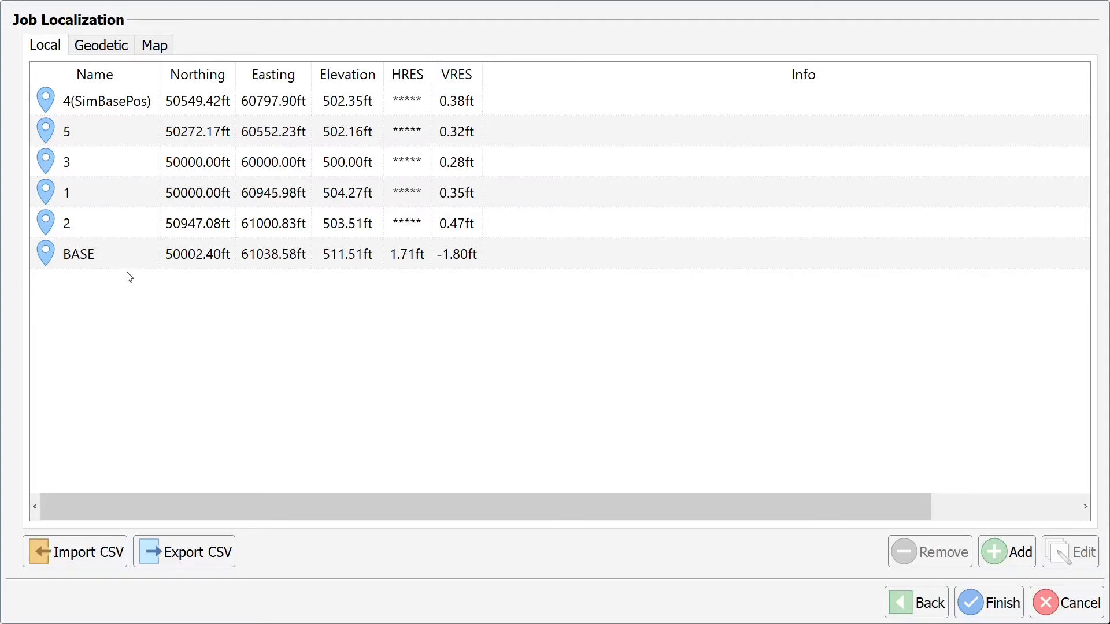
Edit the BASE localization point and change its Use In Solution setting.
left_click(122, 258)
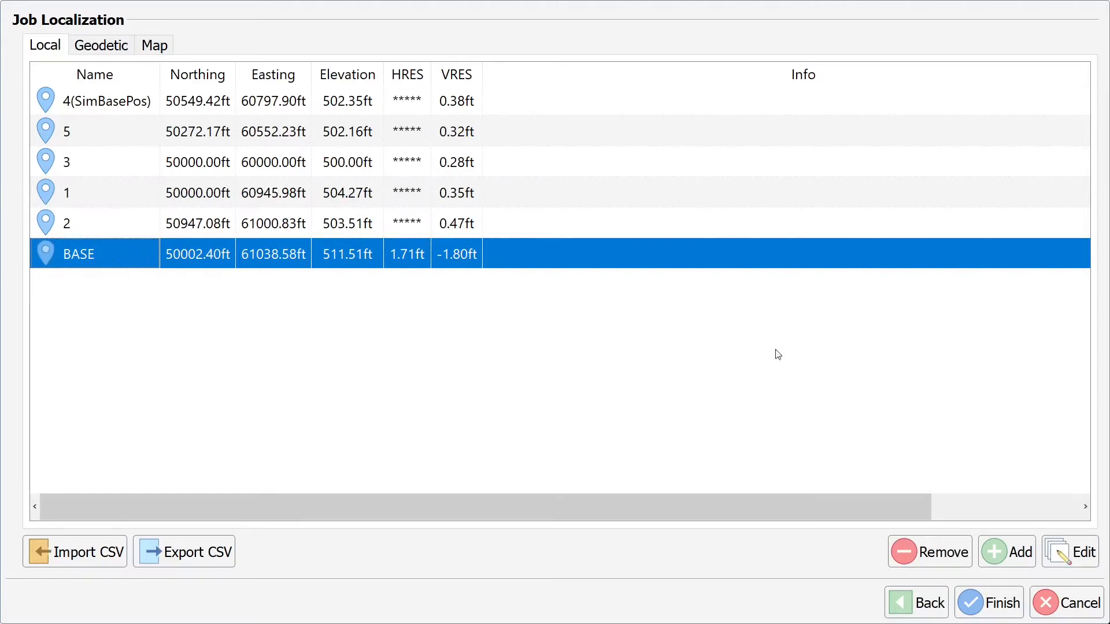
left_click(1089, 553)
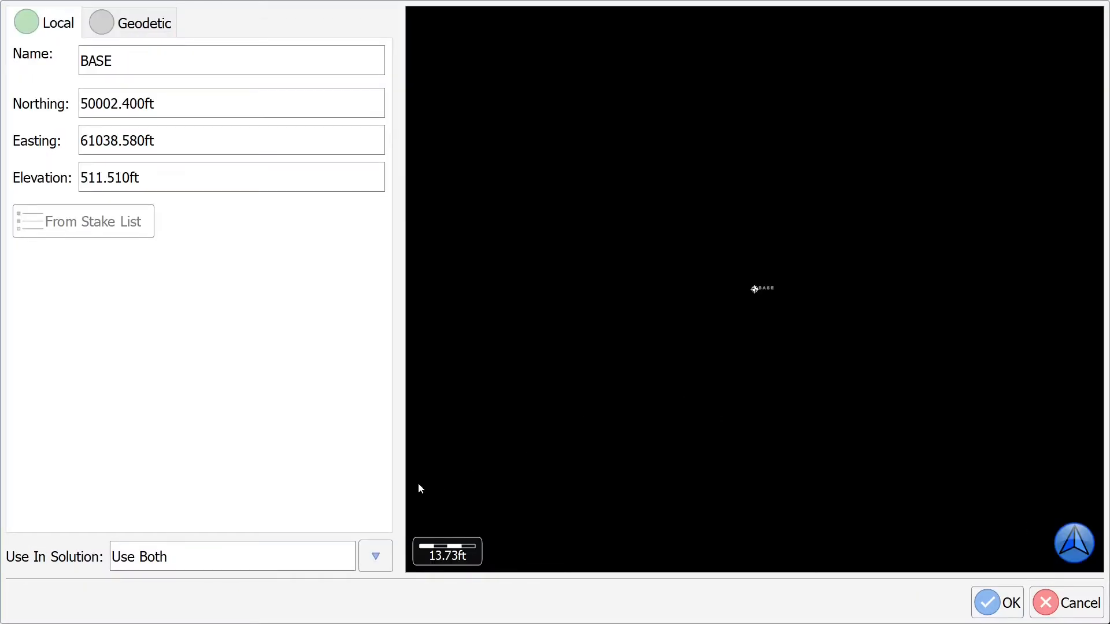
left_click(365, 553)
left_click(507, 213)
left_click(996, 603)
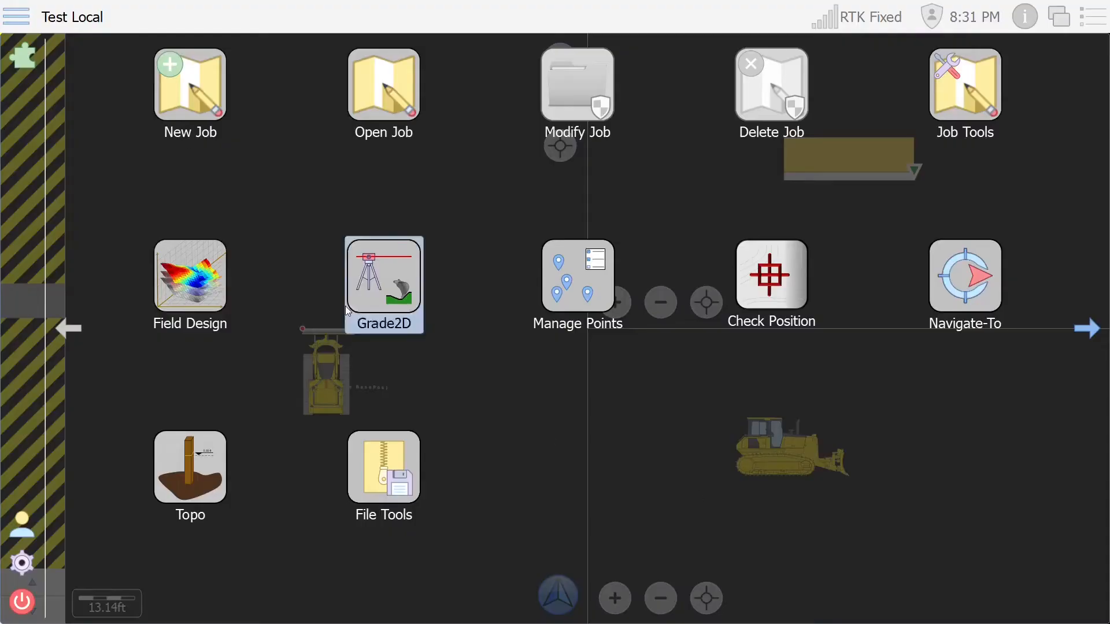
Start a new job named "test site" and advance to its job files page.
left_click(172, 68)
left_click(161, 52)
type("test site")
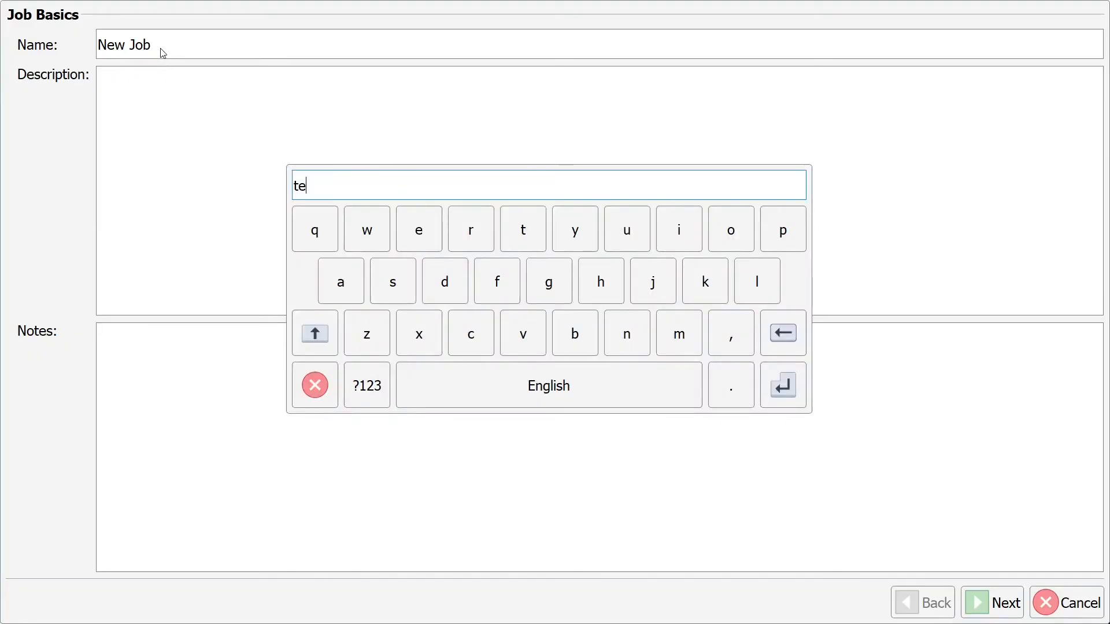
key("Return")
left_click(993, 603)
Load Localization.loc from the USB drive as the job's localization file, and check the geoid separation file browser without choosing a file.
left_click(1085, 43)
left_click(96, 239)
double_click(324, 64)
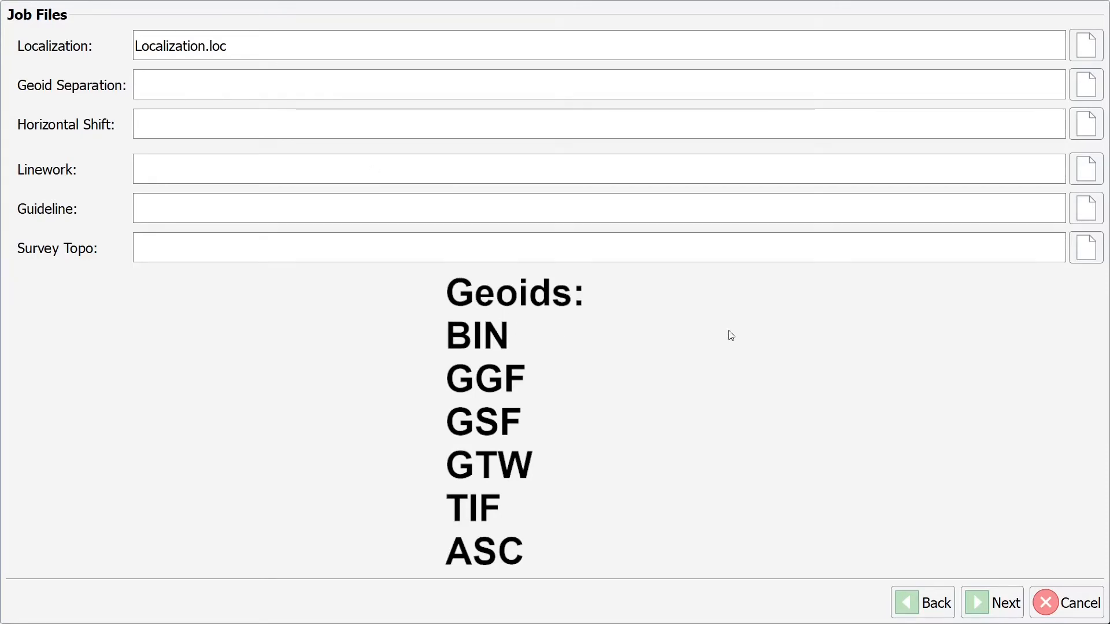
left_click(1077, 88)
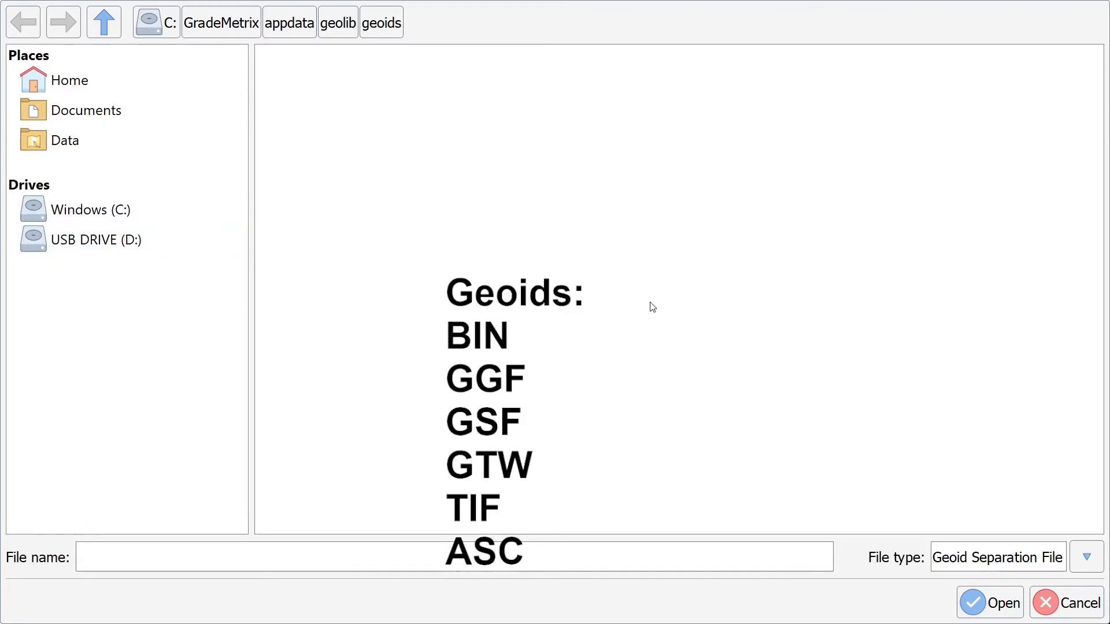
left_click(1046, 603)
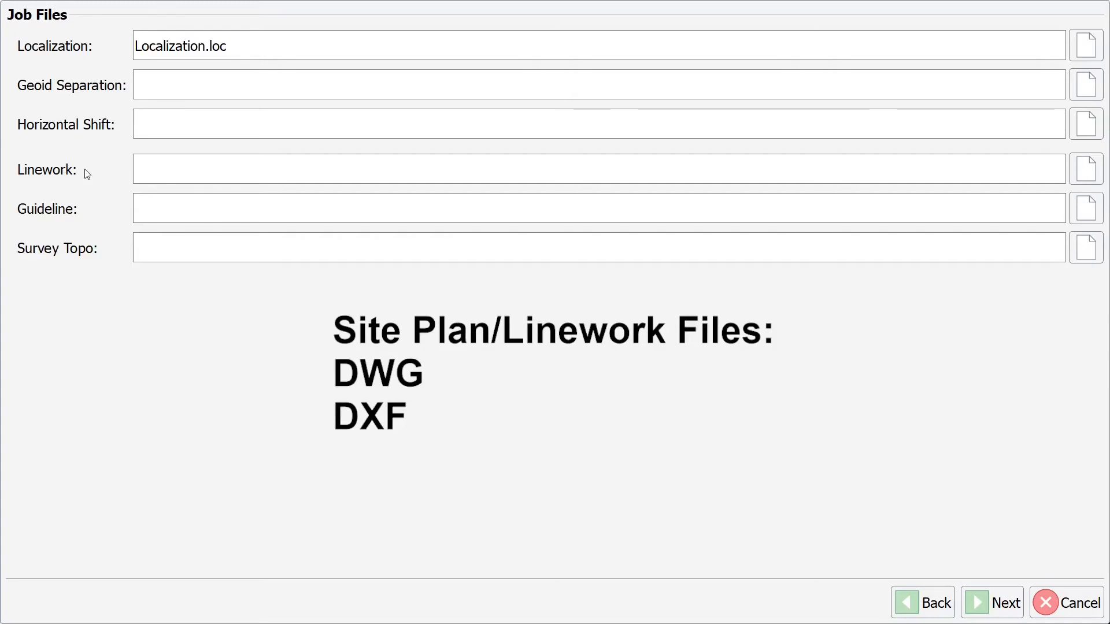
Choose Linework.dxf on the USB drive as the job's linework file and advance to the surface options.
left_click(1086, 169)
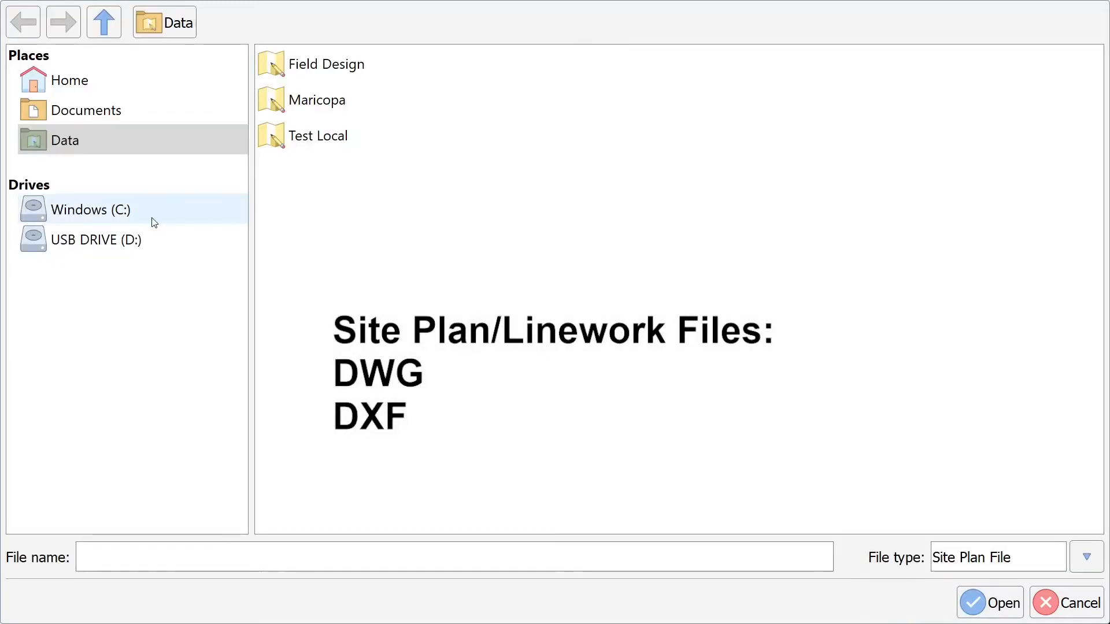
left_click(125, 243)
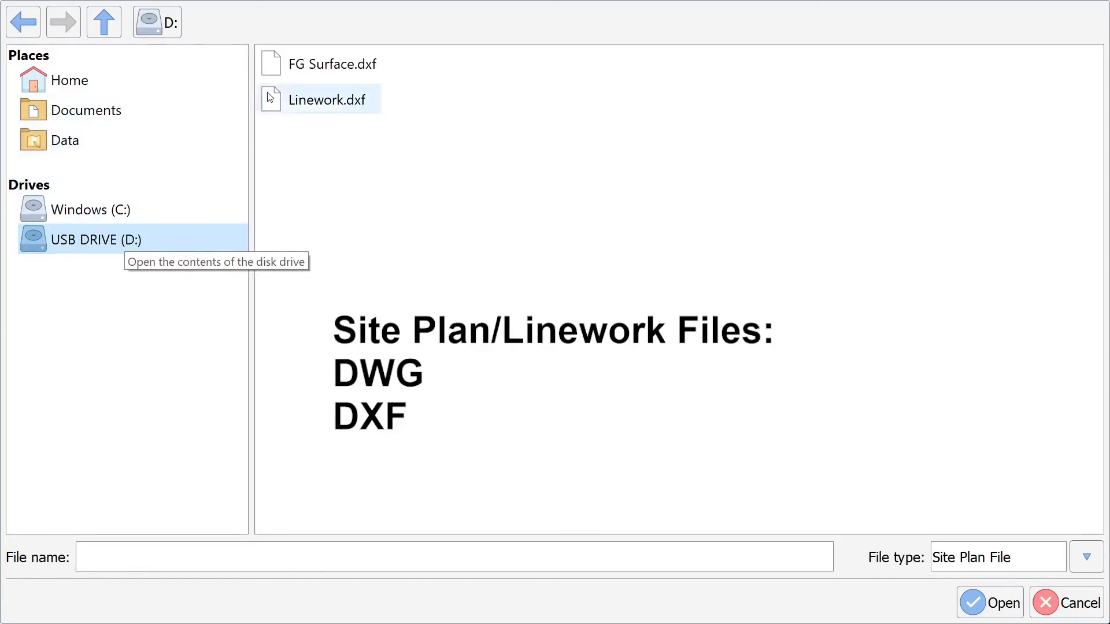
left_click(322, 101)
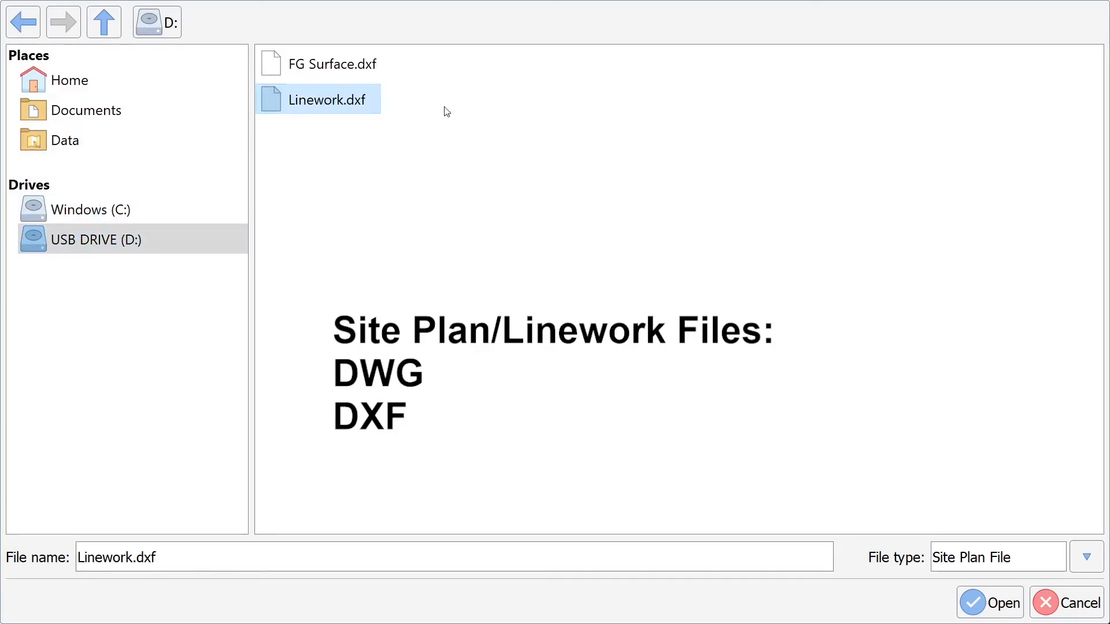
left_click(990, 603)
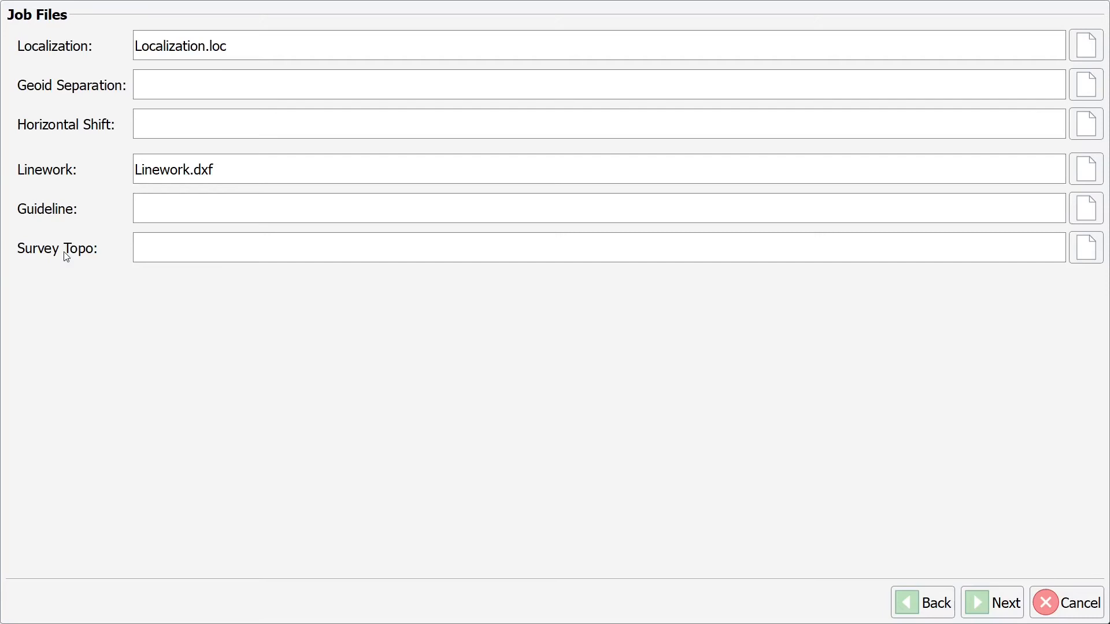
left_click(981, 604)
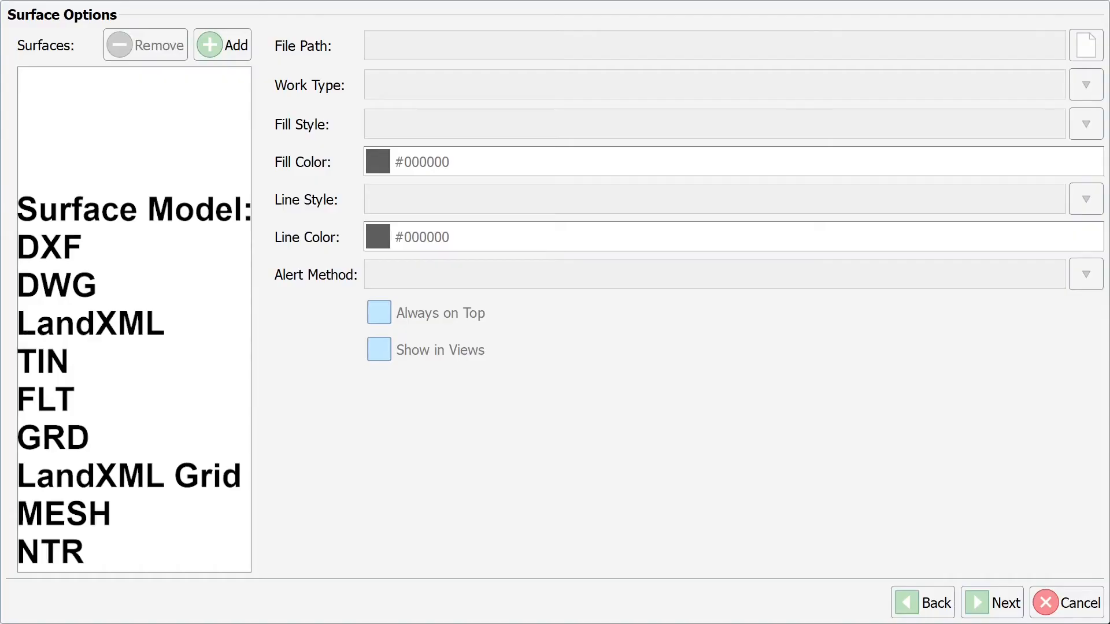
Add FG Surface.dxf from the USB drive as a surface, keep its work type as Design, and advance to job mapping.
left_click(223, 49)
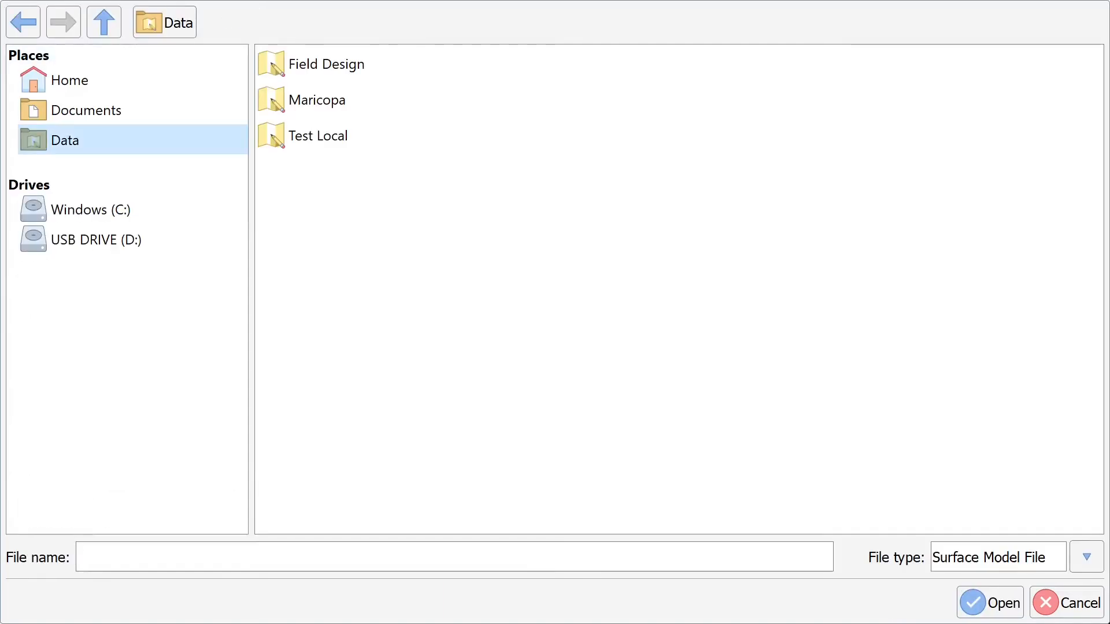
left_click(72, 245)
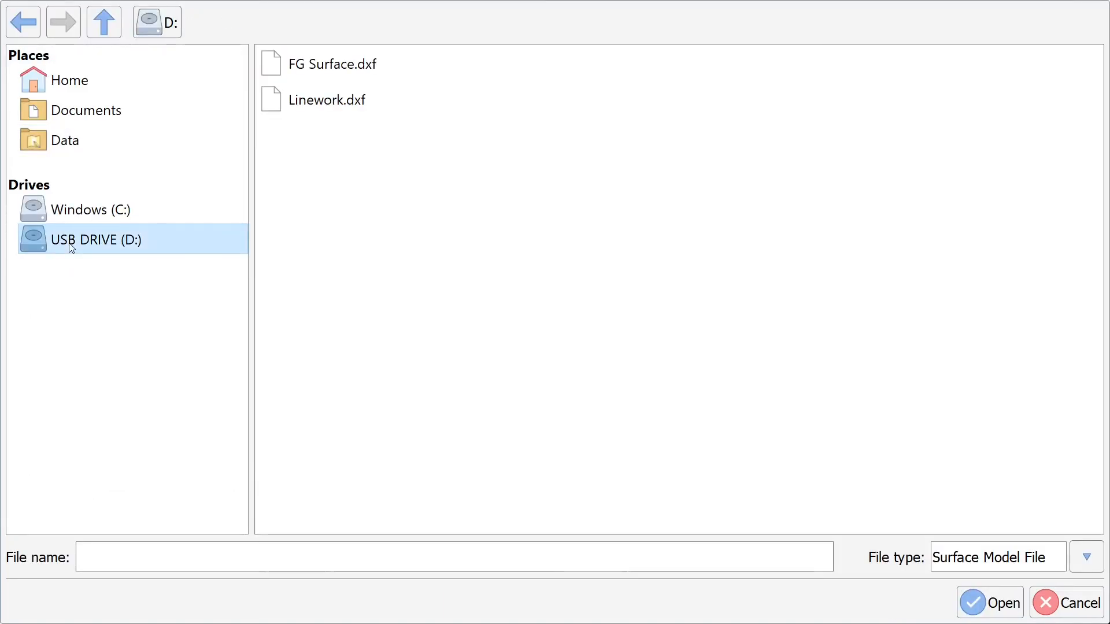
left_click(305, 62)
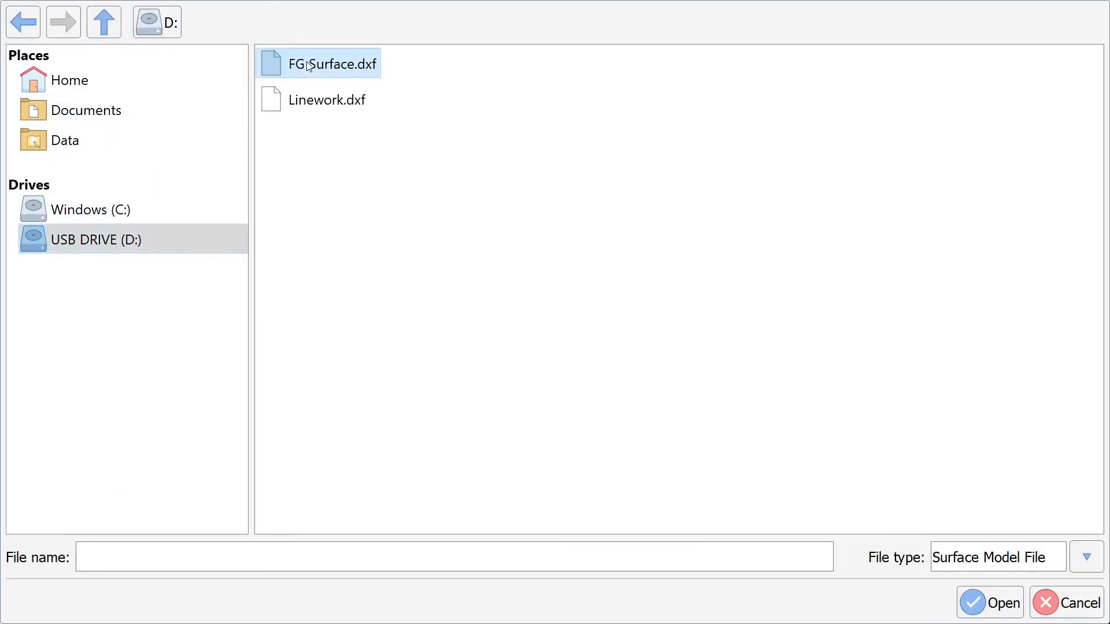
left_click(987, 606)
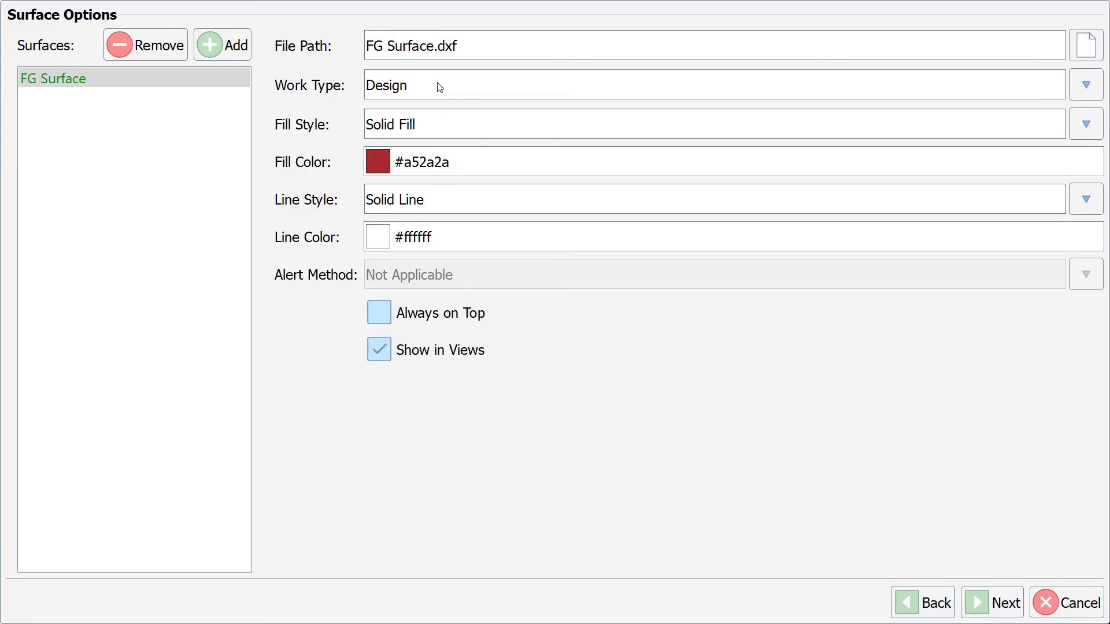
left_click(1086, 85)
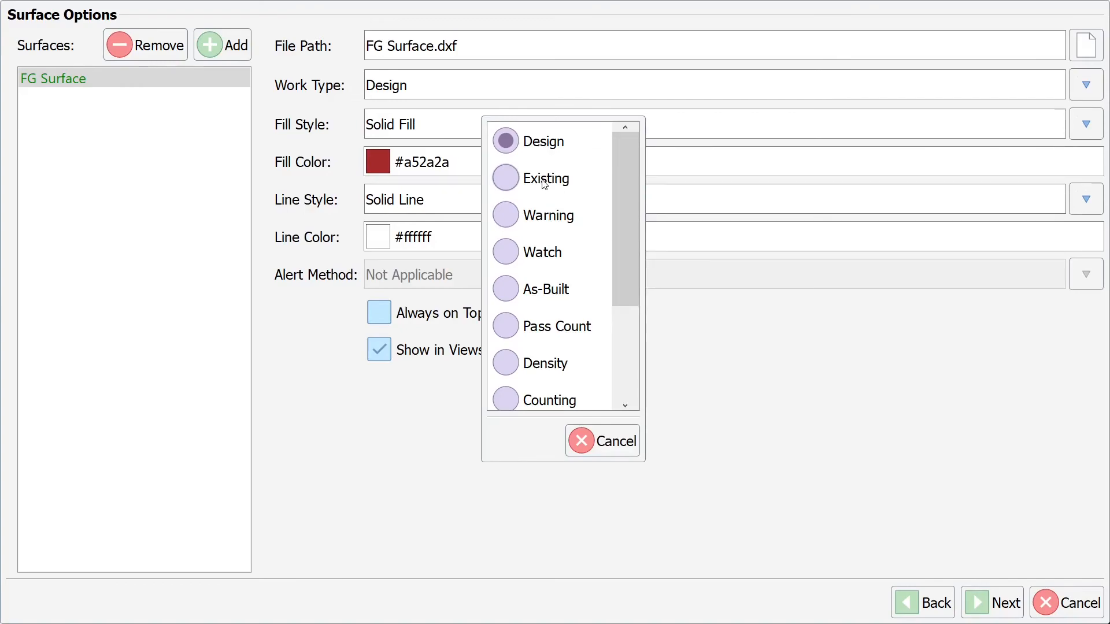
left_click(625, 441)
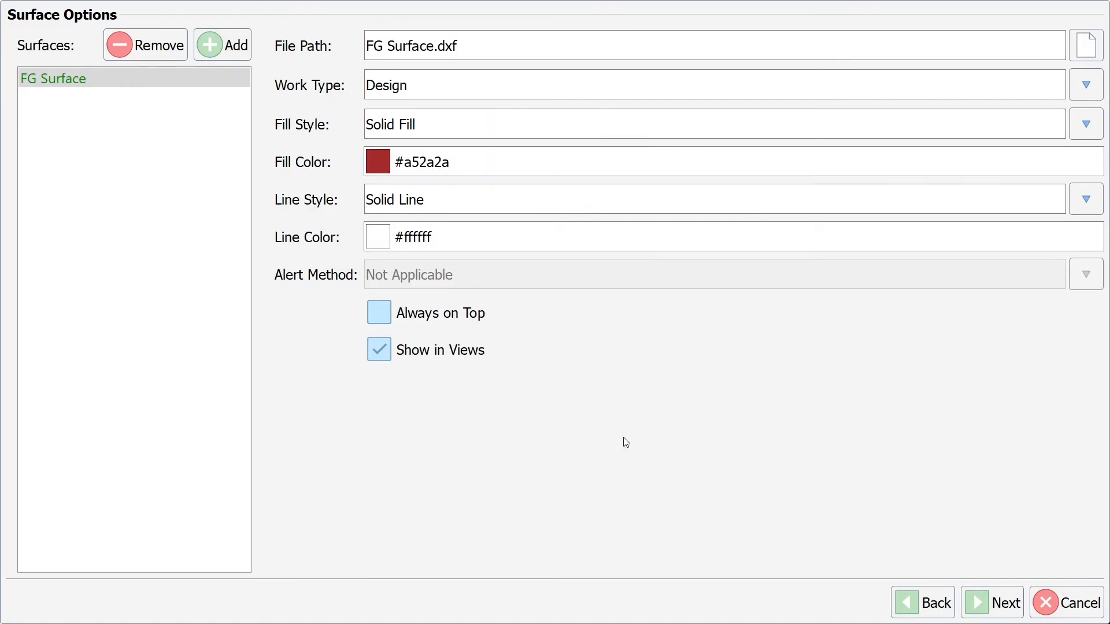
left_click(987, 600)
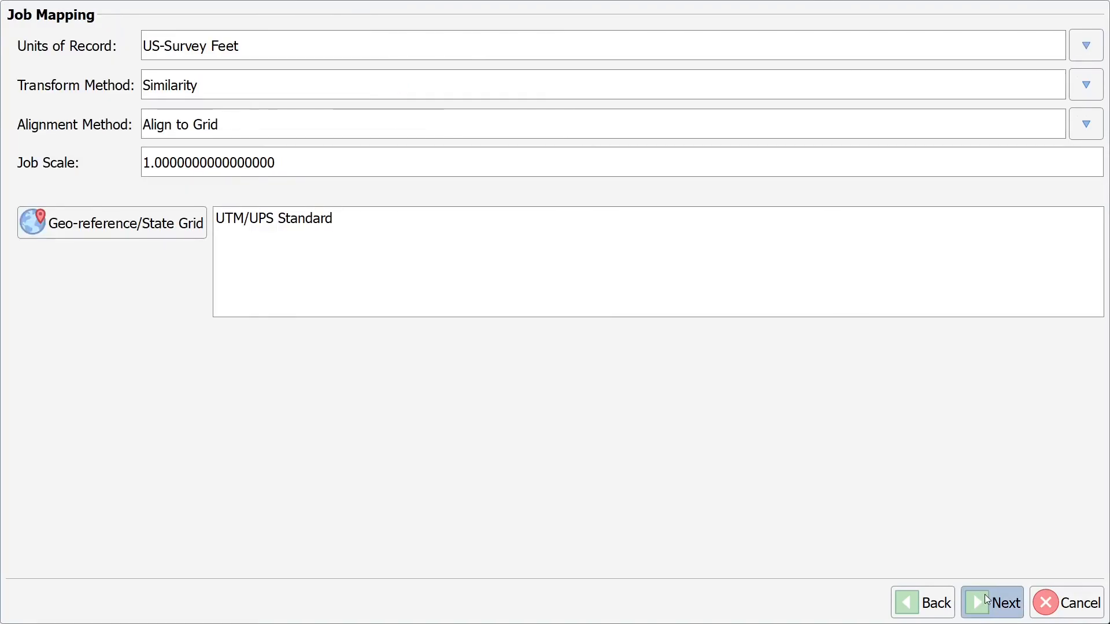
Review the units of record options and browse the United States NAD83 state grid zones without changing the mapping.
left_click(1086, 45)
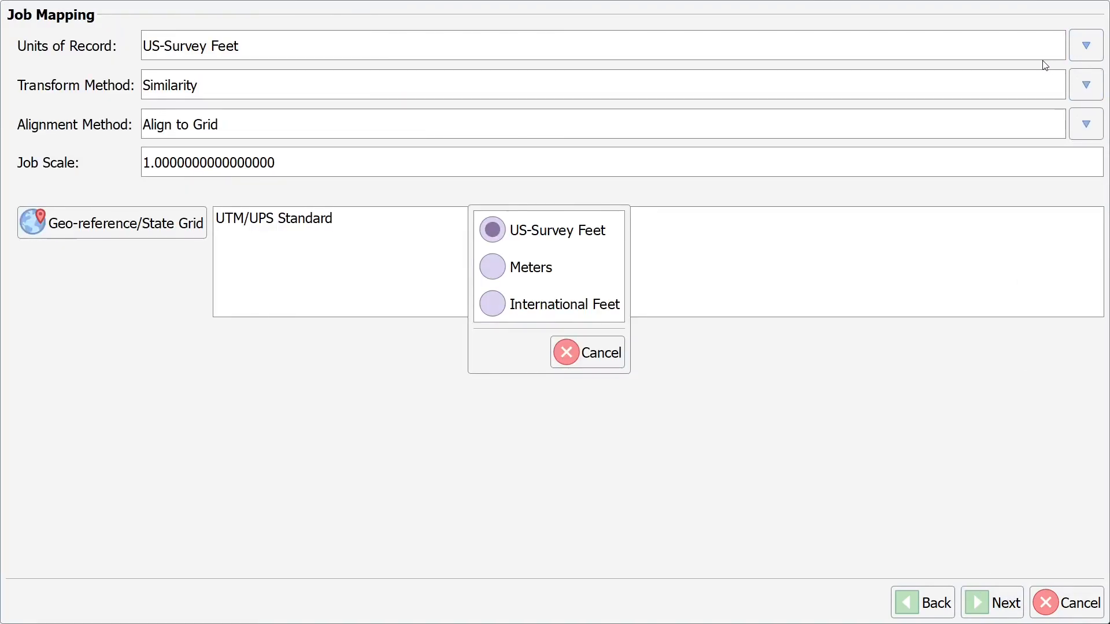
left_click(570, 358)
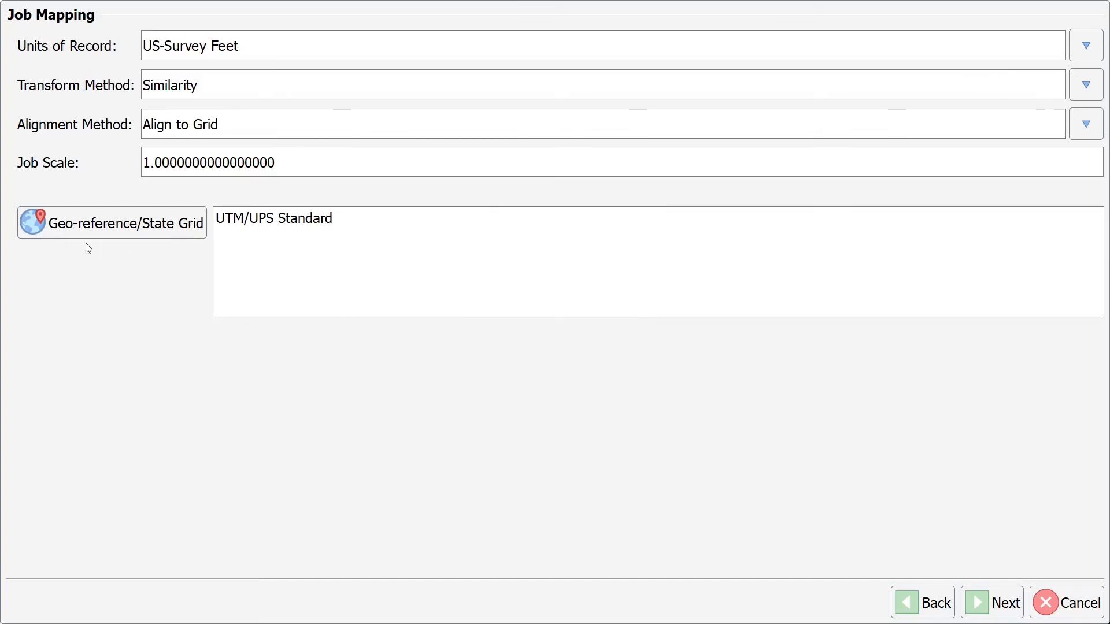
left_click(134, 232)
scroll(113, 353, "down", 3)
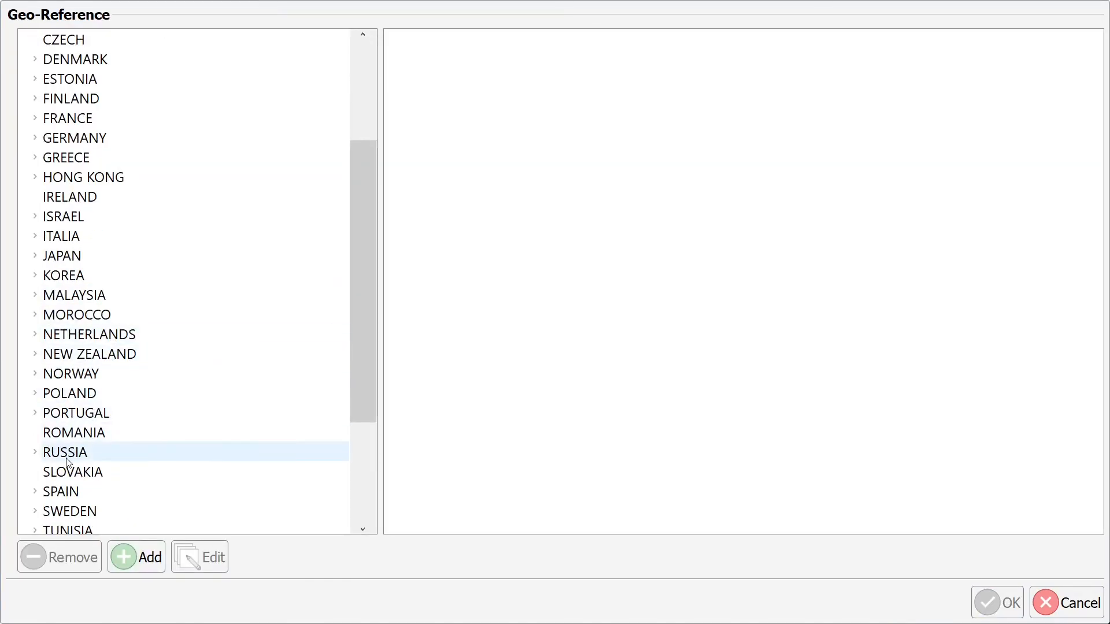
scroll(69, 456, "down", 2)
left_click(37, 492)
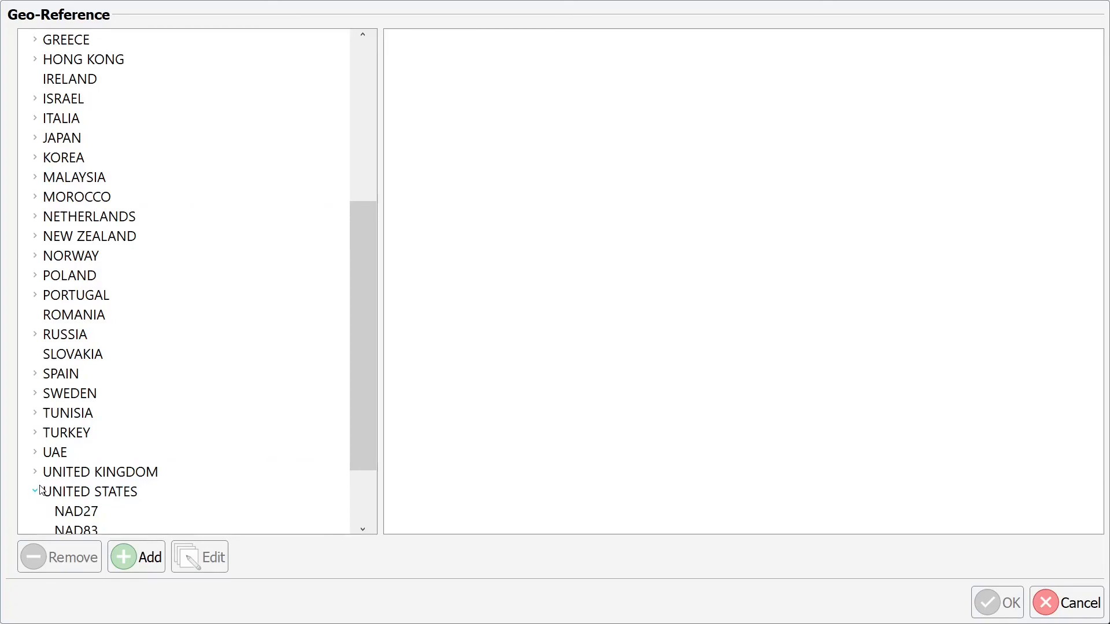
scroll(63, 480, "down", 1)
left_click(66, 472)
scroll(67, 471, "down", 1)
scroll(426, 315, "down", 2)
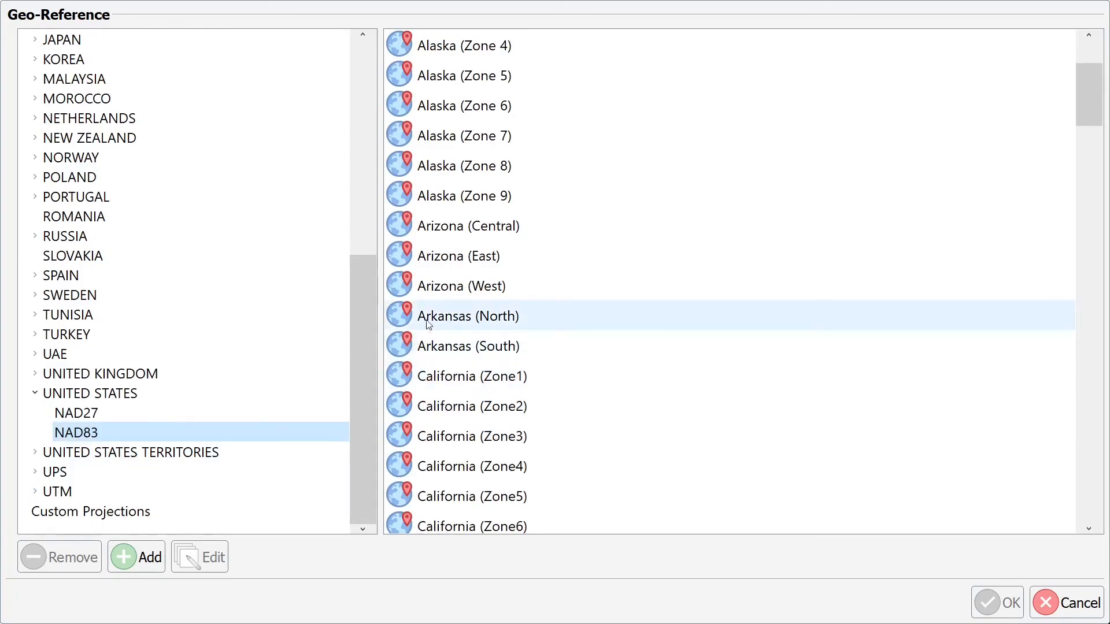
scroll(459, 352, "down", 2)
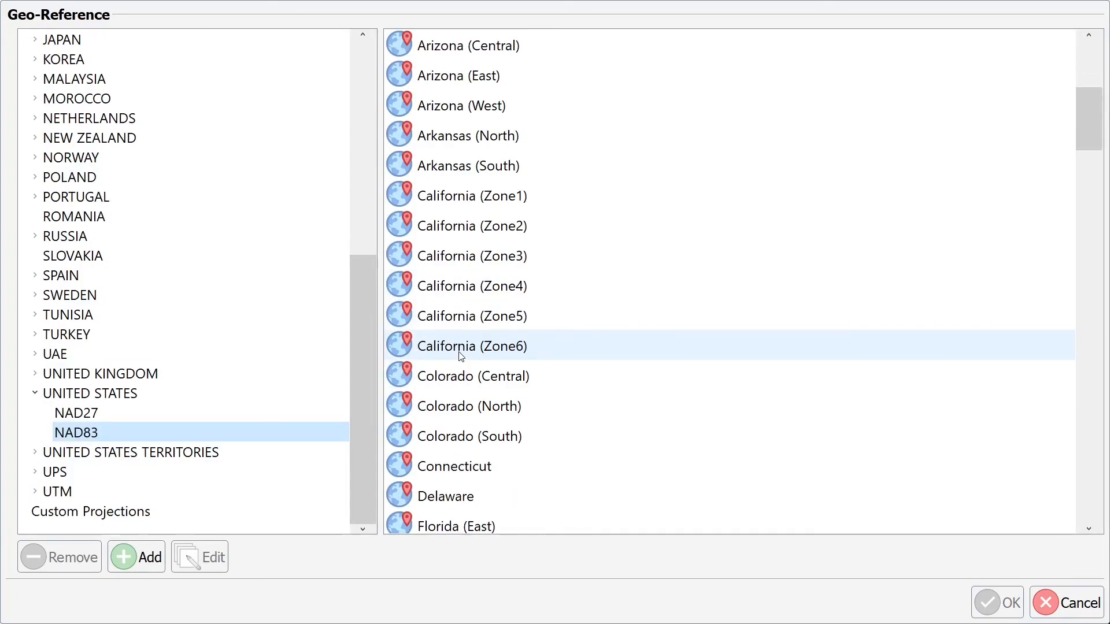
left_click(1063, 615)
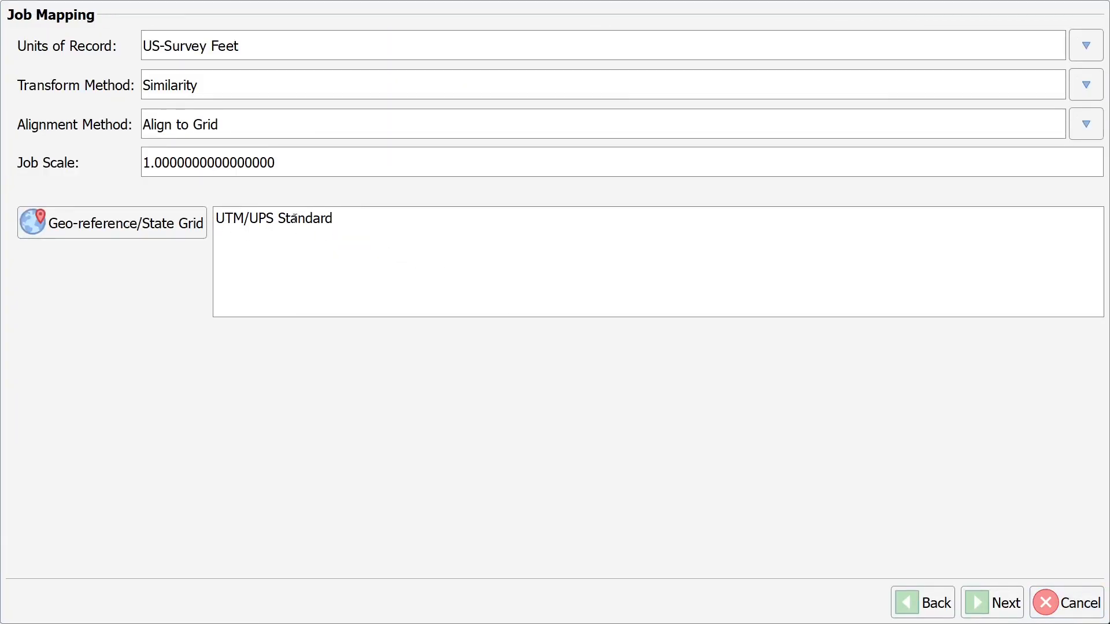
Keep the default job mapping with the UTM/UPS Standard geo-reference and advance to the job localization page.
left_click(1010, 602)
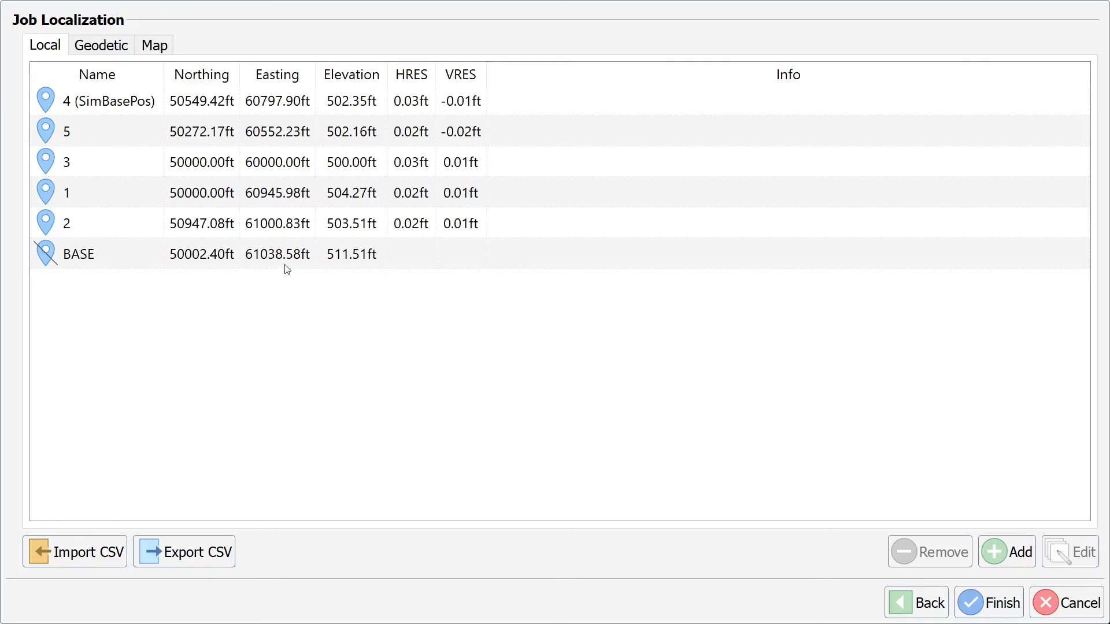